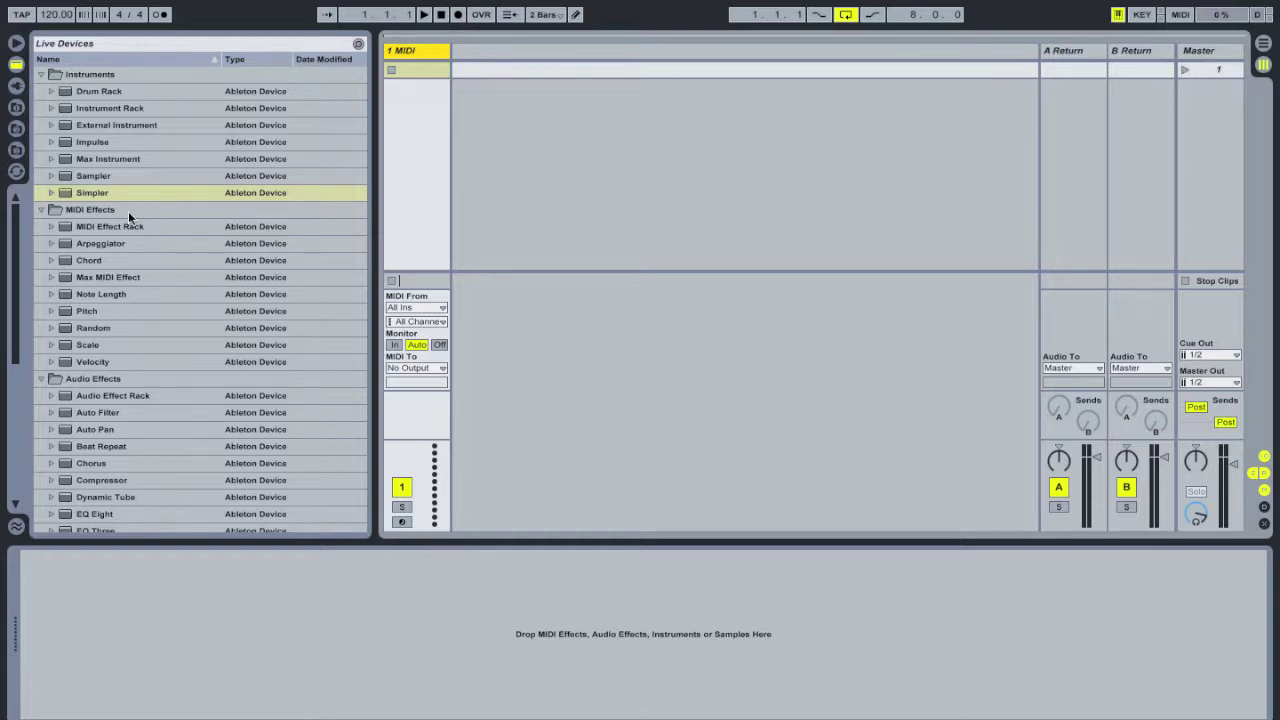
- Drop Simpler onto the 1 MIDI track and open the VEC1 Vinyl FX and Scratches folder
left_click(65, 193)
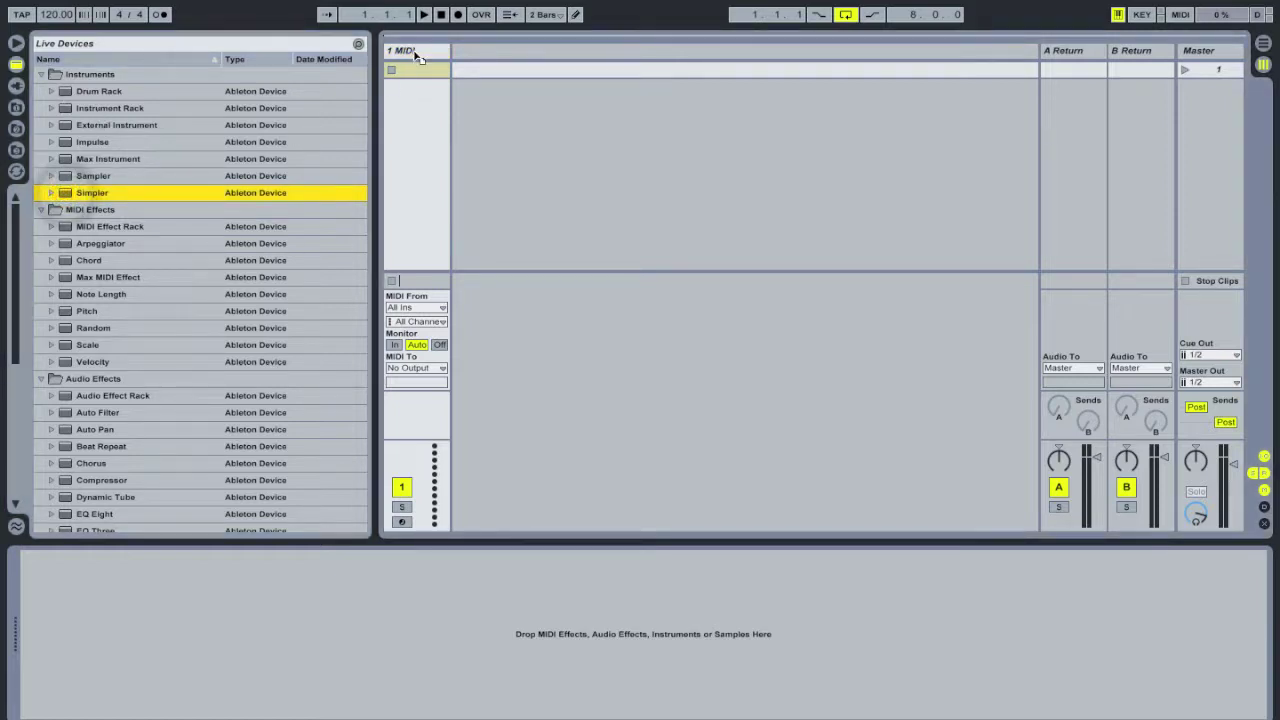
left_click_drag(418, 57, 418, 57)
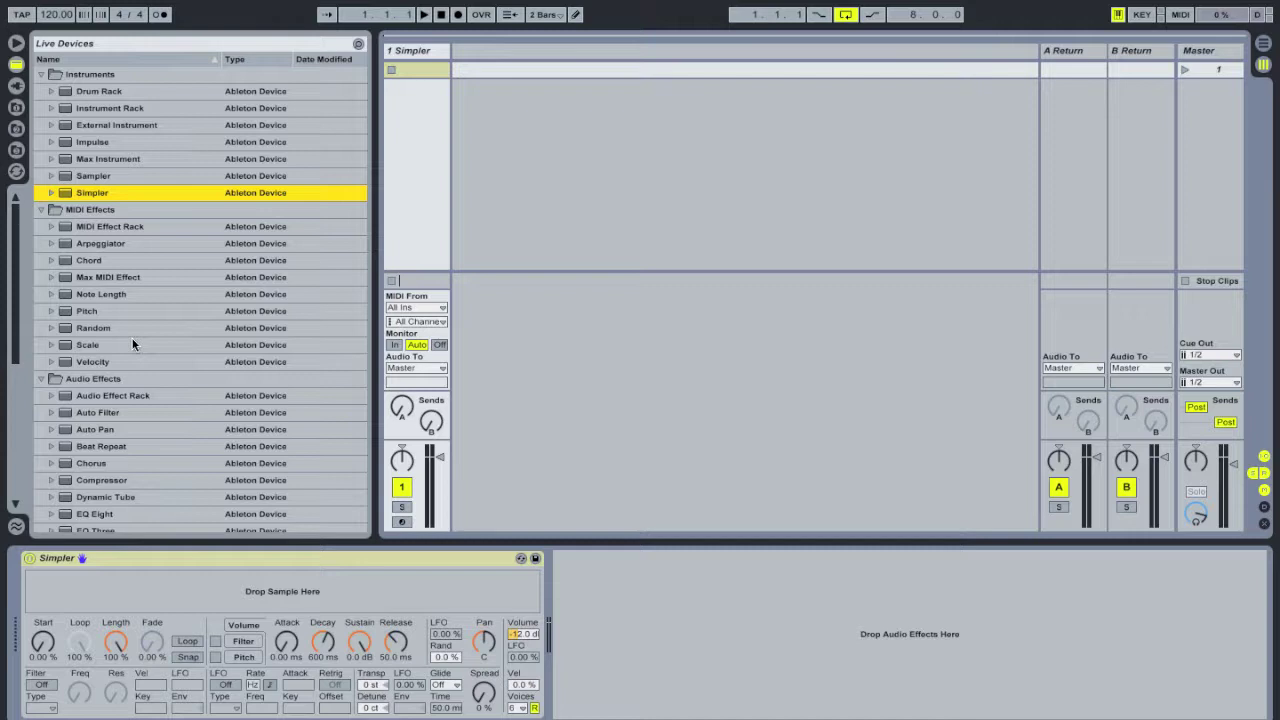
left_click(16, 130)
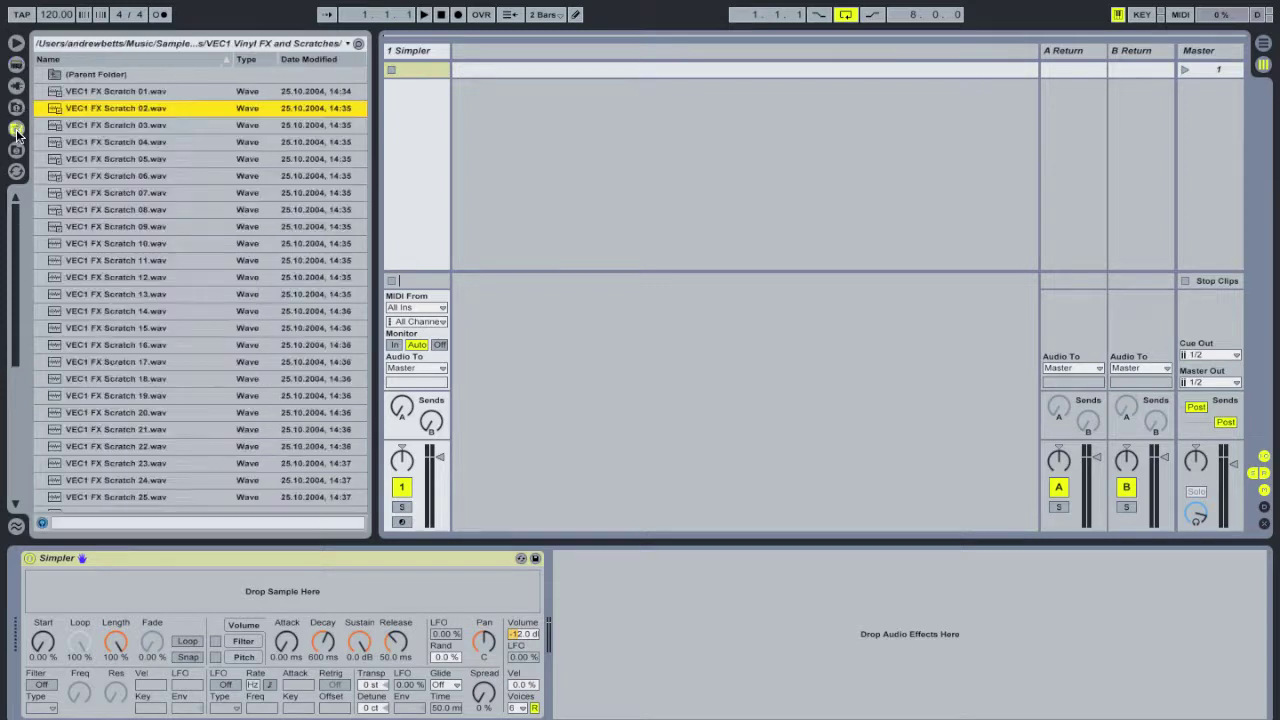
- Preview the scratch files and load VEC1 FX Scratch 02.wav into Simpler's sample area
left_click(118, 86)
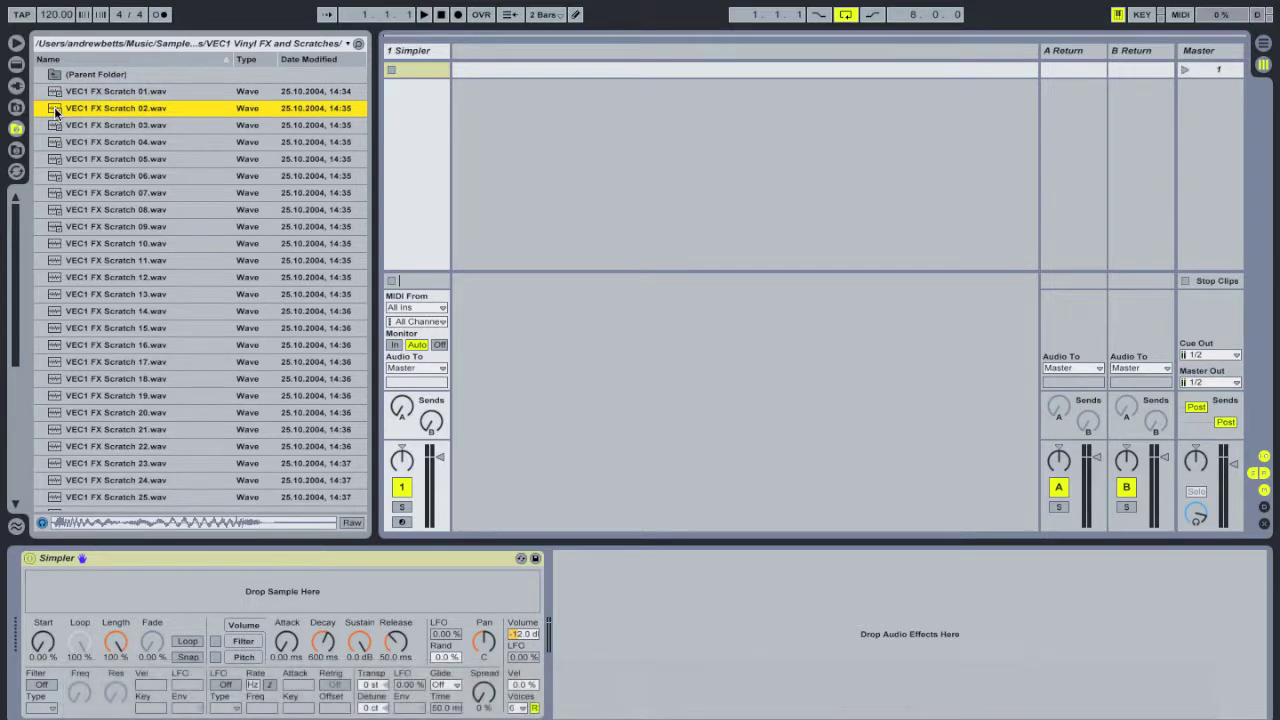
left_click_drag(210, 521, 226, 588)
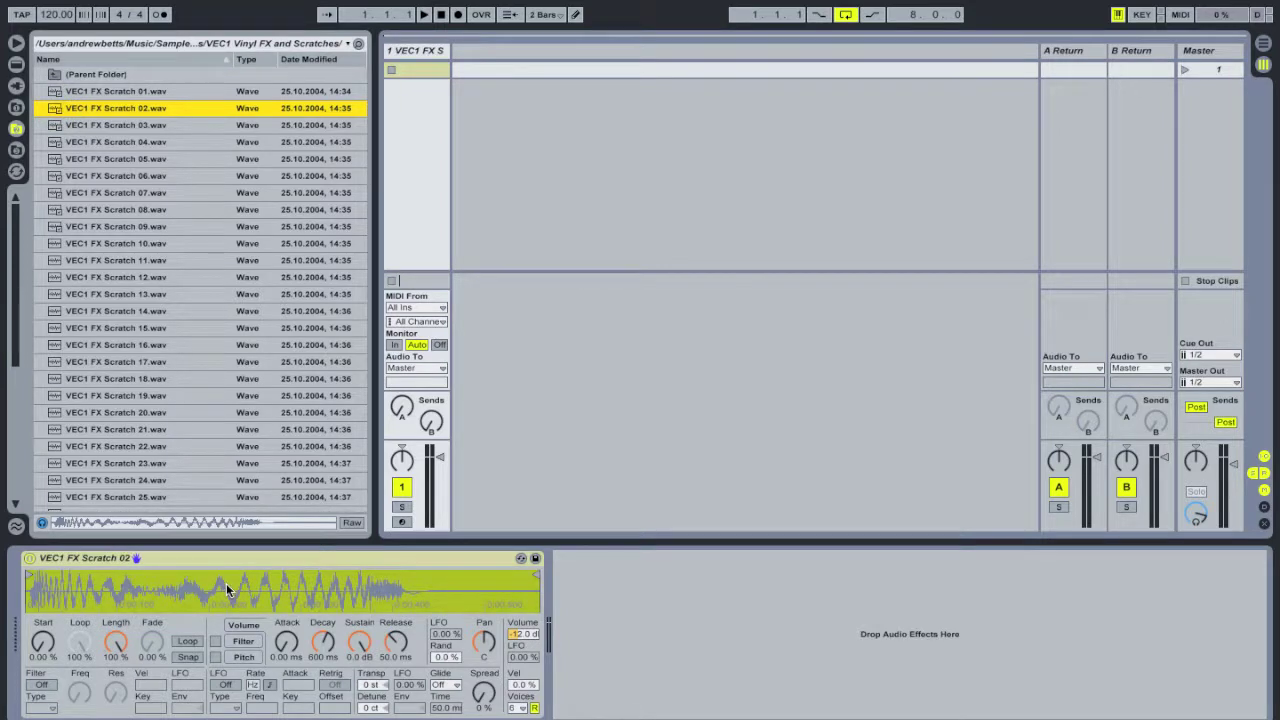
key("super+Tab")
key("super+Tab")
key("super+Tab")
left_click(1118, 15)
left_click(1118, 15)
- Arm the Simpler track and audition notes, trying monitoring In then back to Auto
left_click(403, 522)
key("a")
key("a")
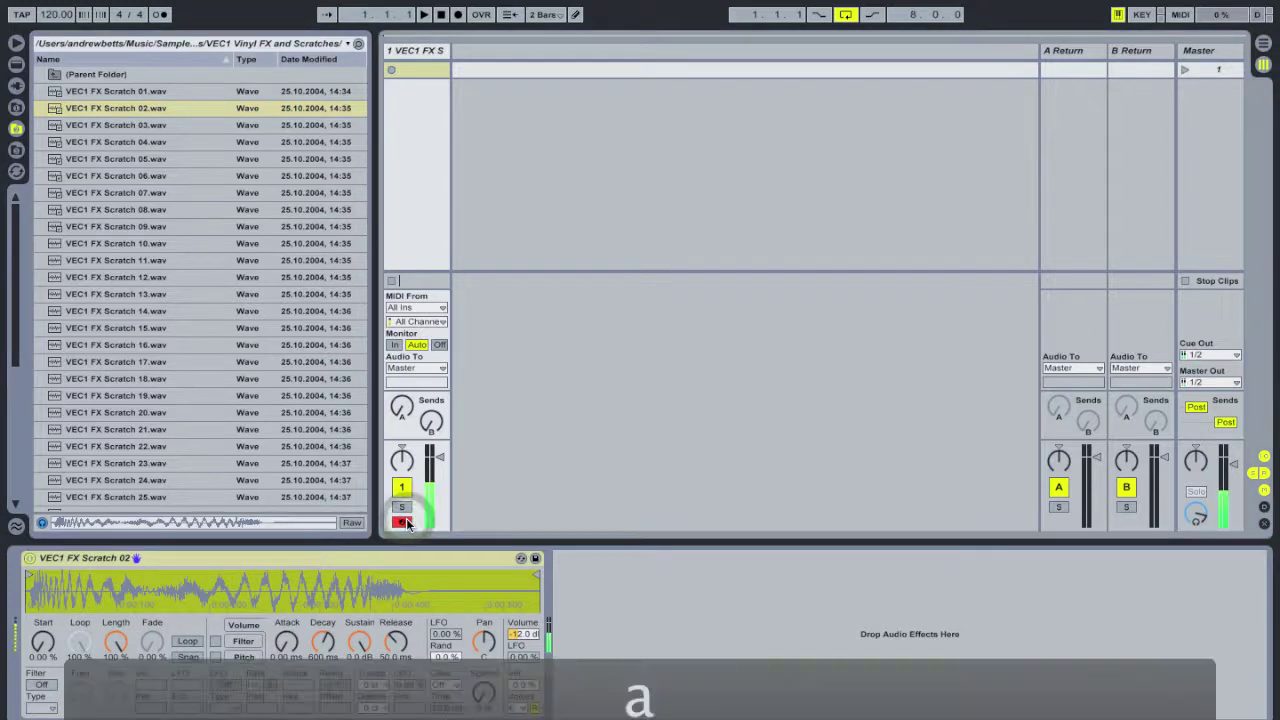
key("a")
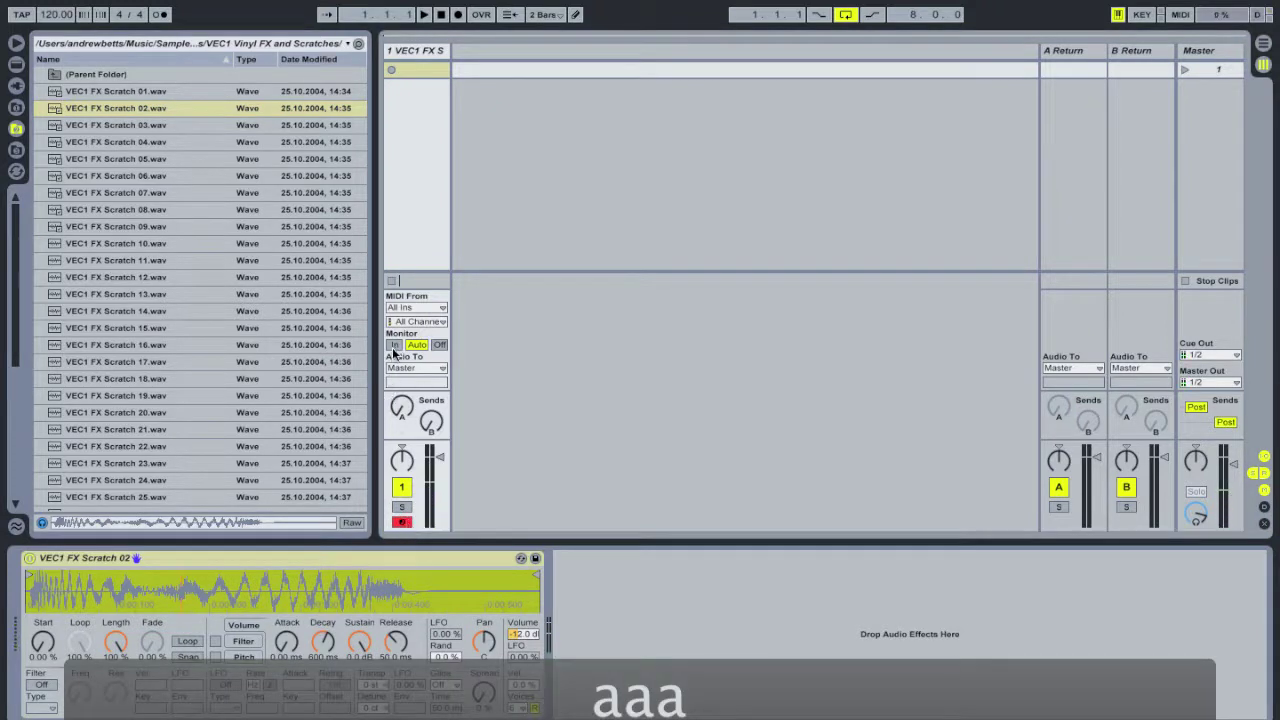
left_click(394, 344)
key("a")
key("a")
left_click(394, 344)
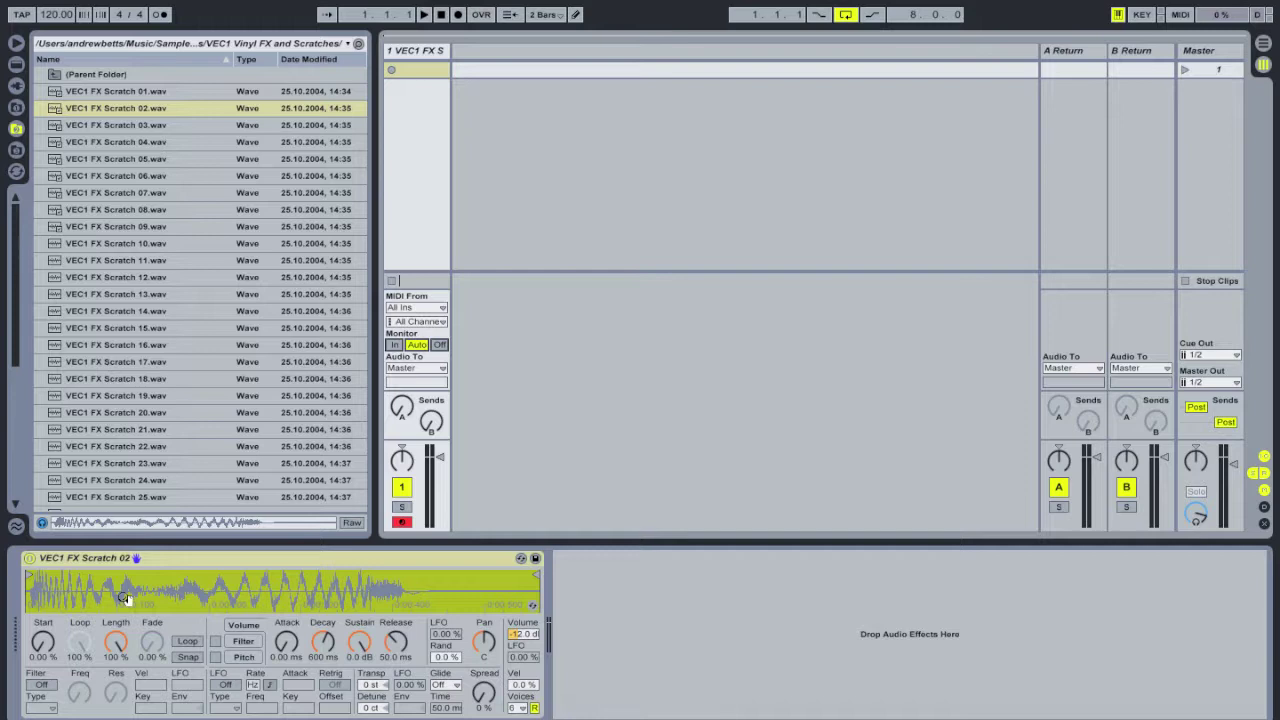
- Pull the sample end marker left to trim the waveform's tail, then audition it
left_click(29, 575)
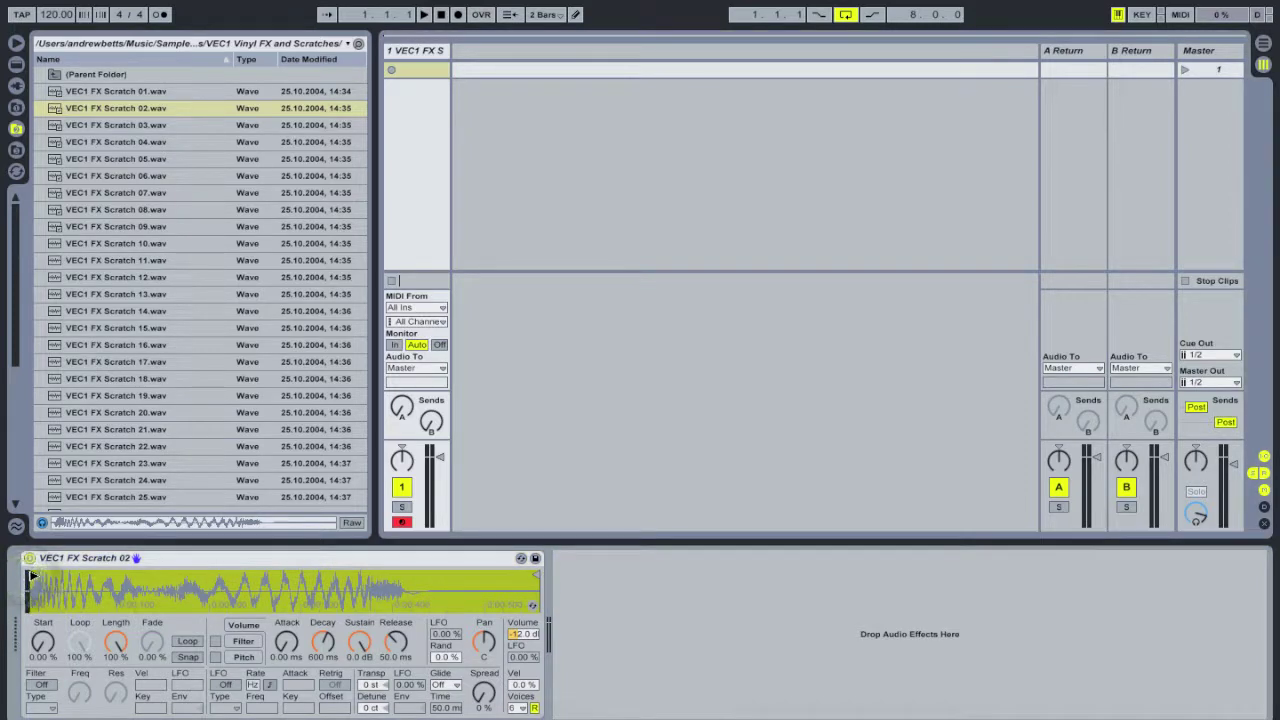
left_click_drag(539, 577, 403, 574)
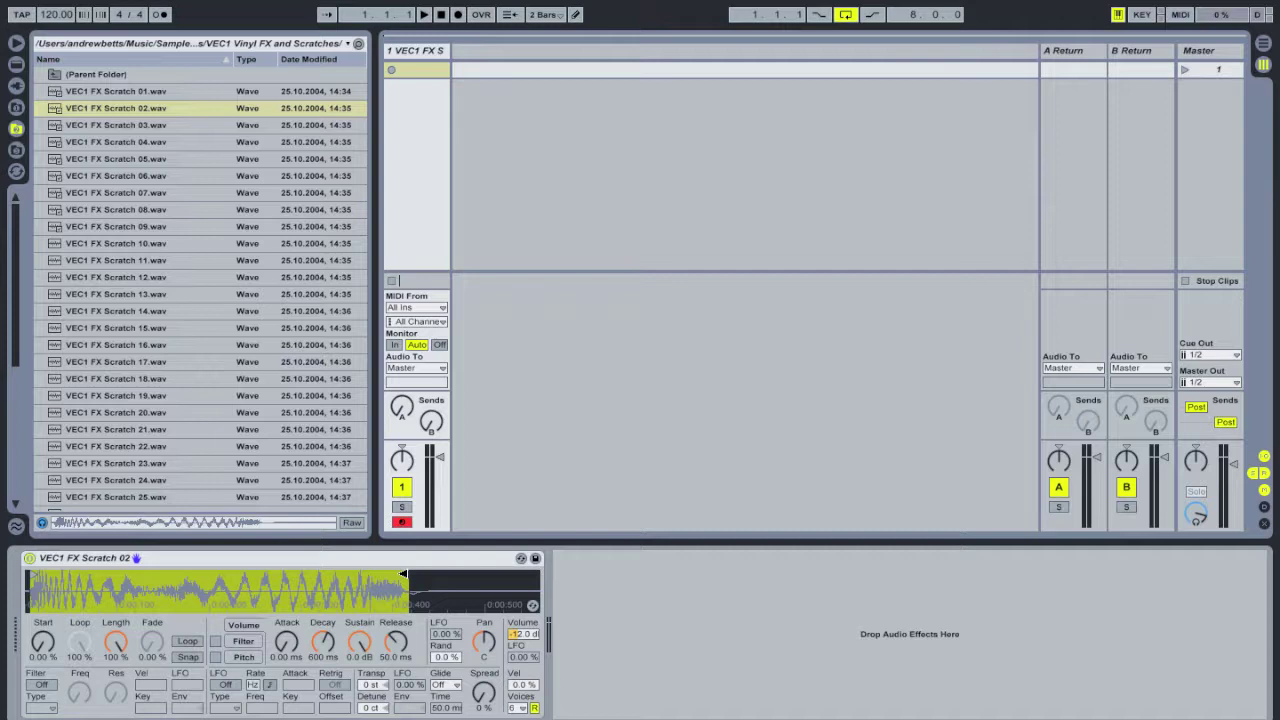
key("a")
key("a")
key("a")
key("a")
key("a")
key("a")
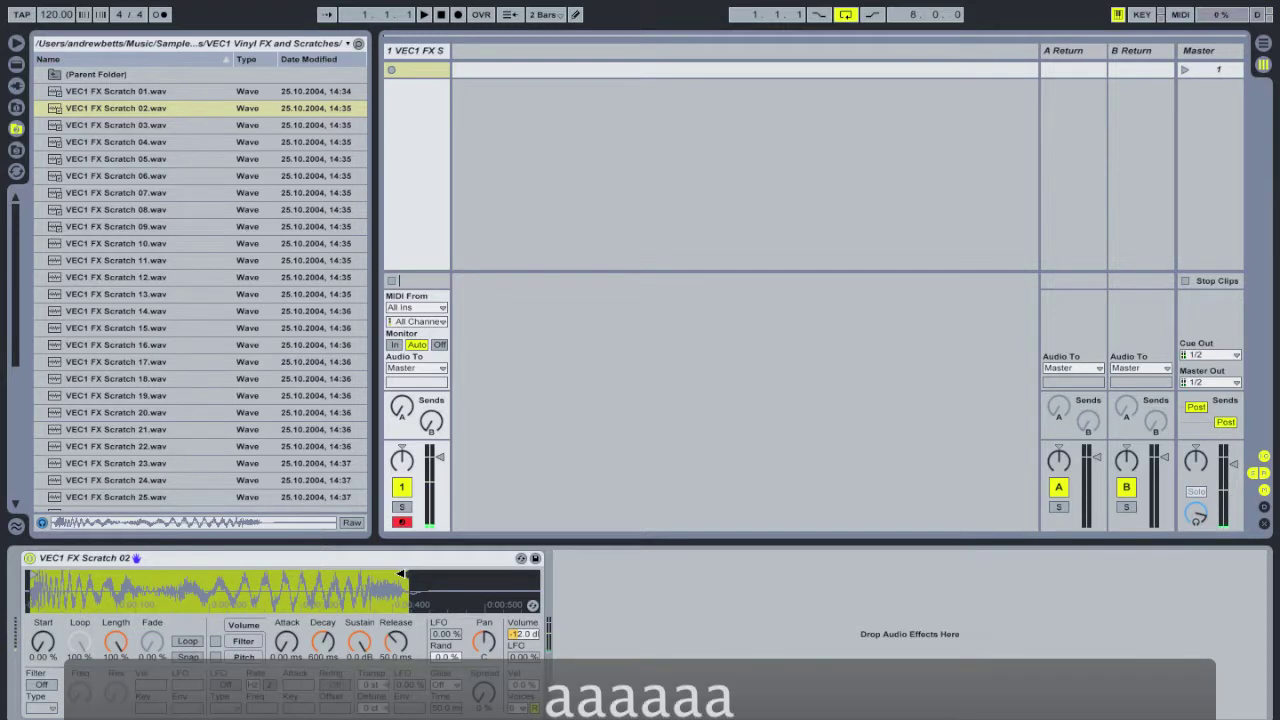
key("a")
key("a")
key("a")
key("a")
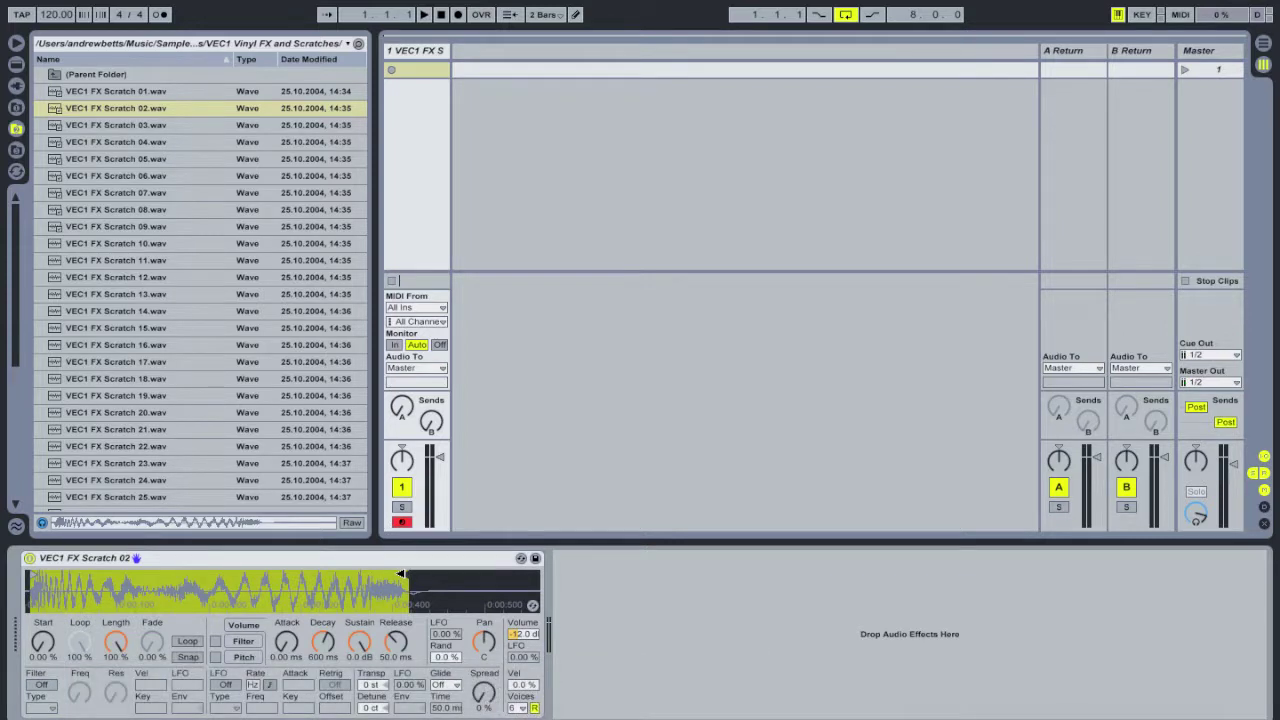
- Turn on Simpler's Loop, test it with held notes, and enter MIDI Map Mode
left_click(188, 642)
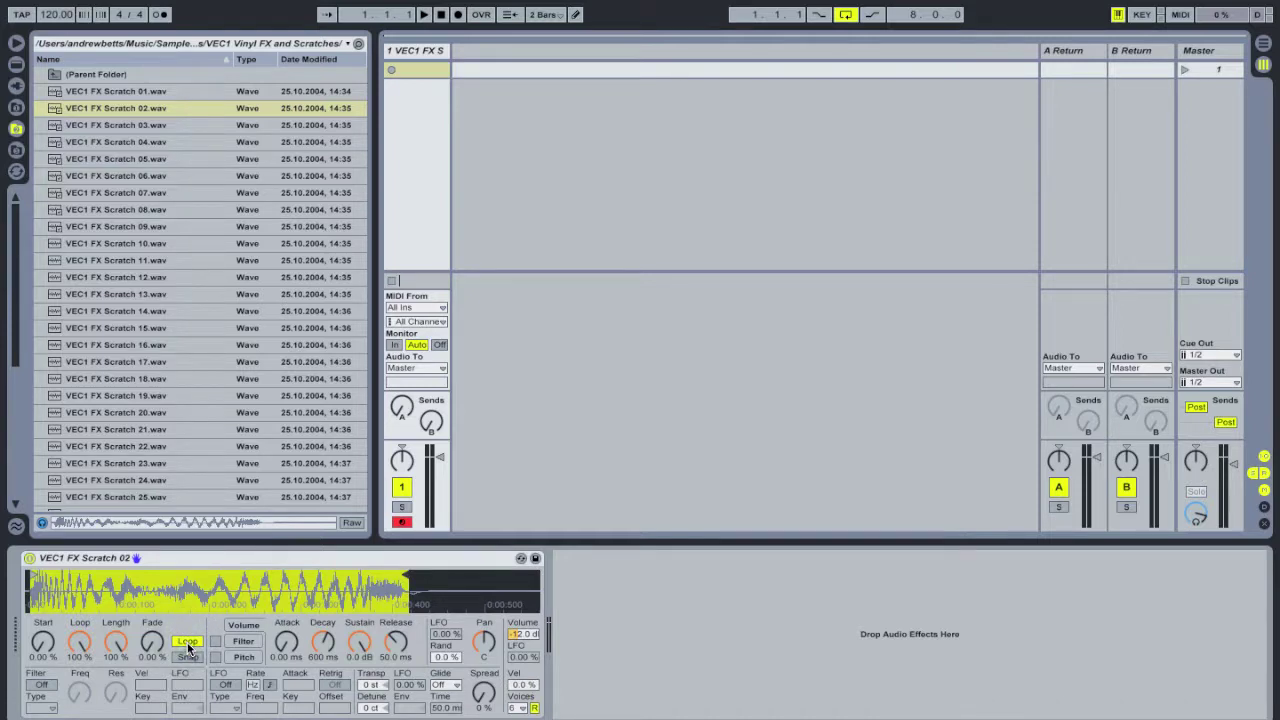
key("a")
key("a")
key("a")
key("a")
key("a")
key("a")
key("a")
key("a")
key("a")
key("a")
key("a")
key("a")
key("a")
key("a")
key("a")
key("a")
key("a")
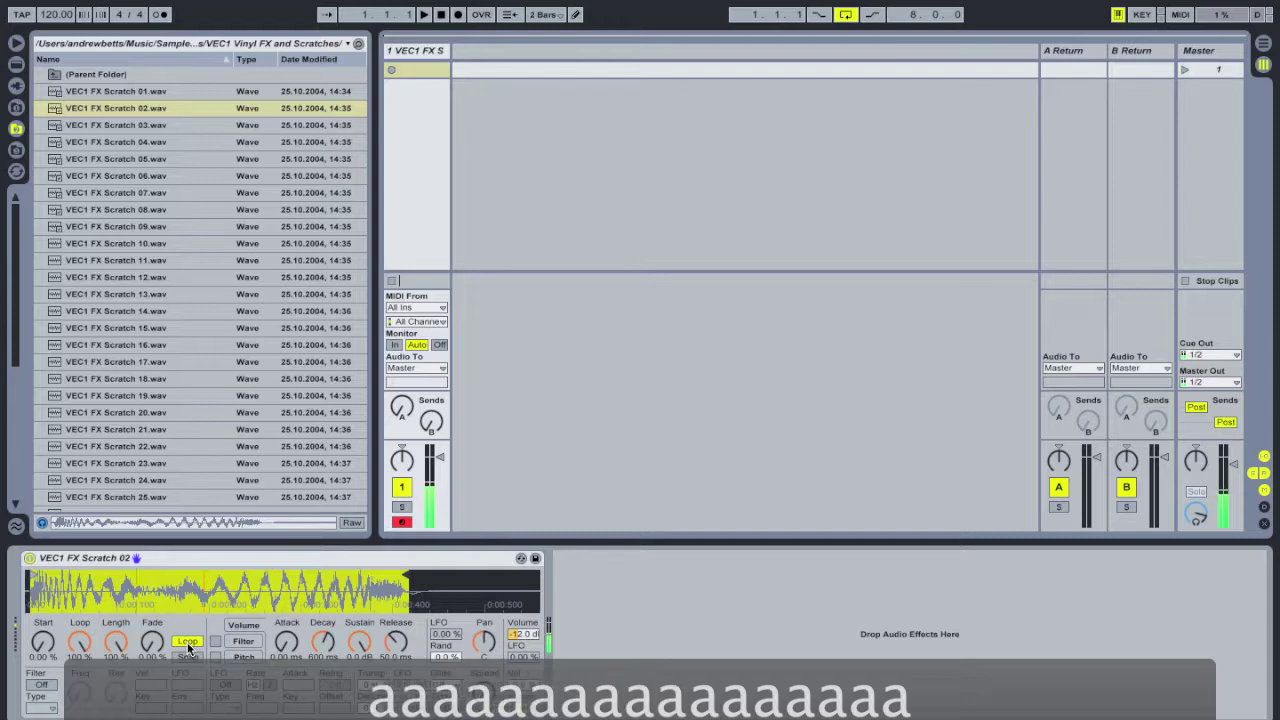
key("a")
key("a")
key("a")
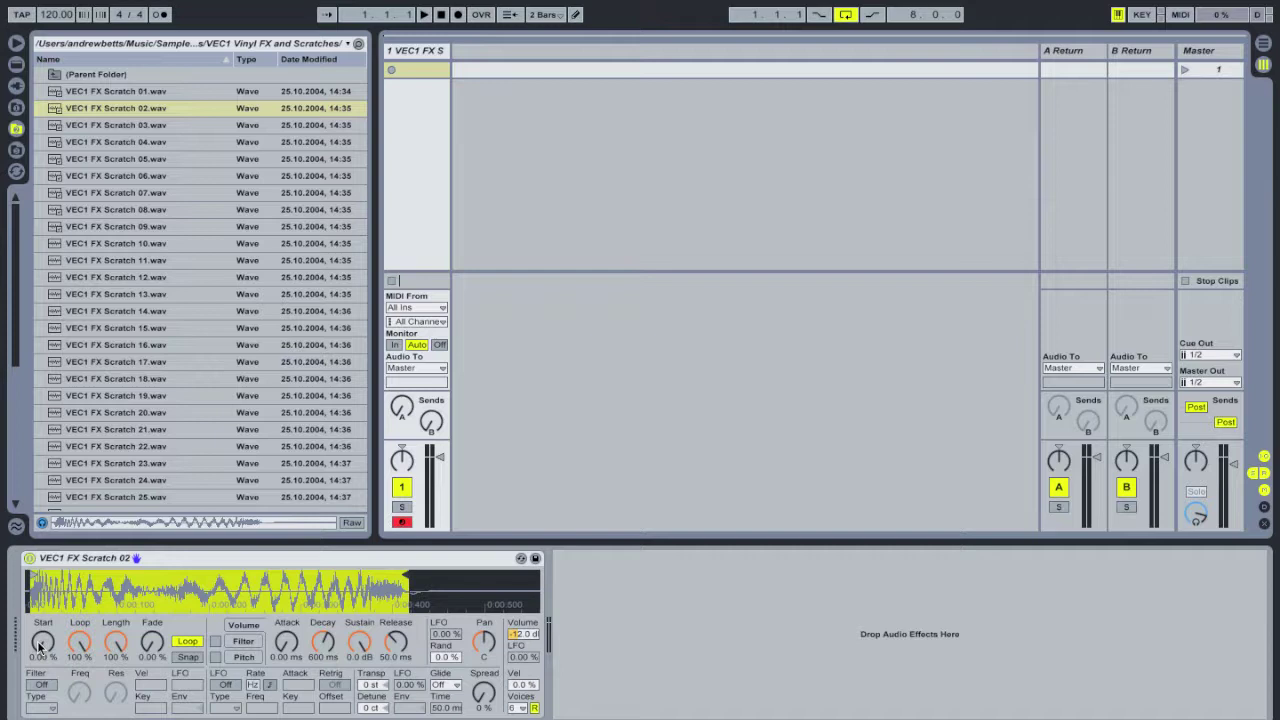
key("super+m")
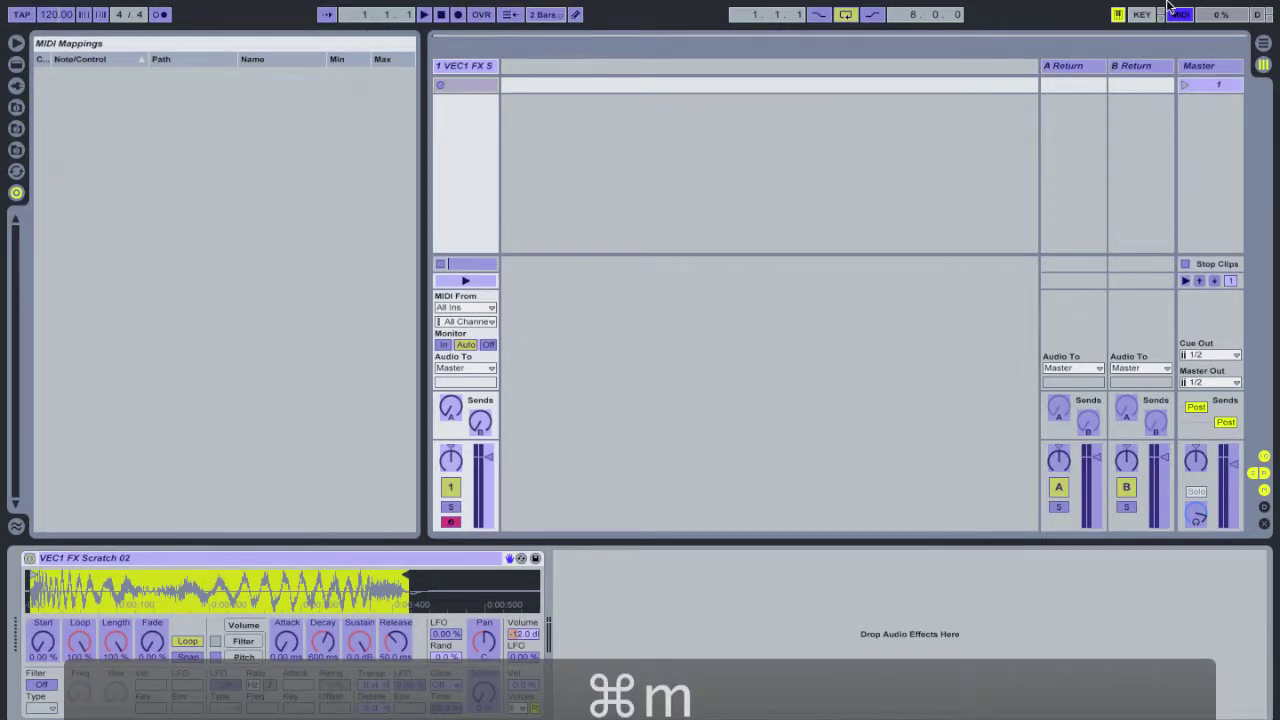
- Assign Simpler's Start, Loop and Length knobs to CC 26, then exit MIDI Map Mode
left_click(43, 645)
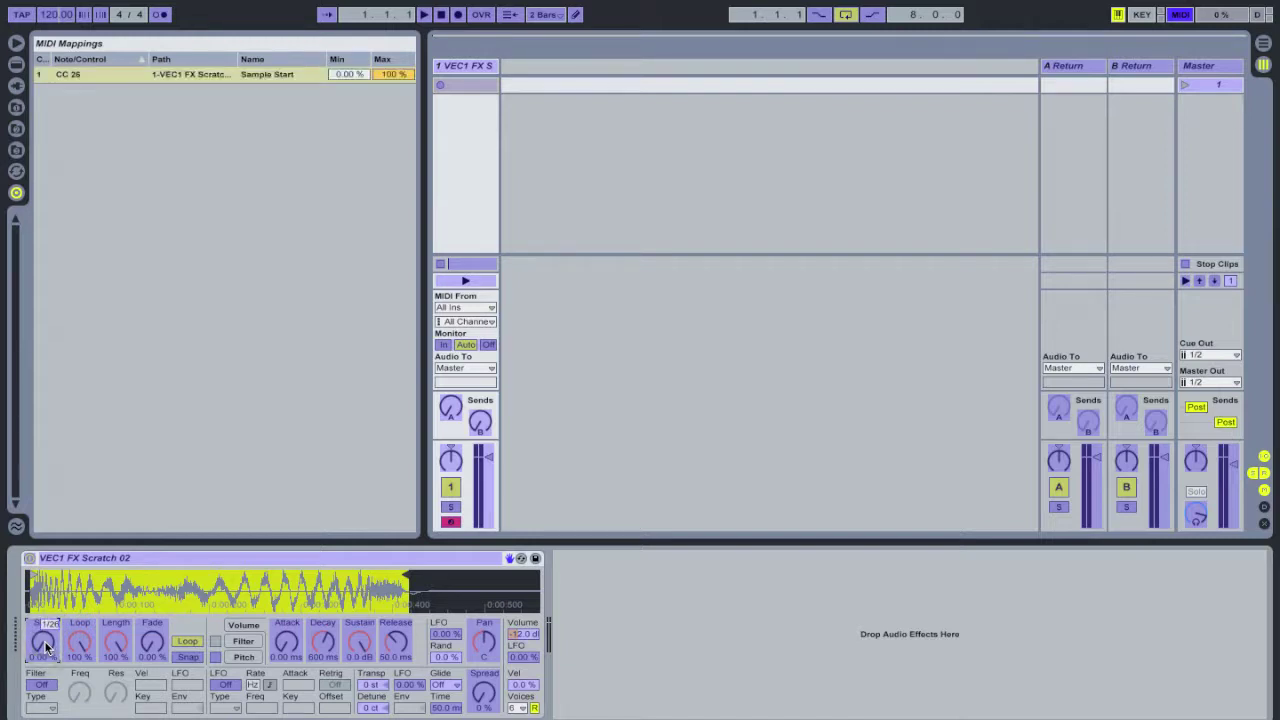
left_click(79, 645)
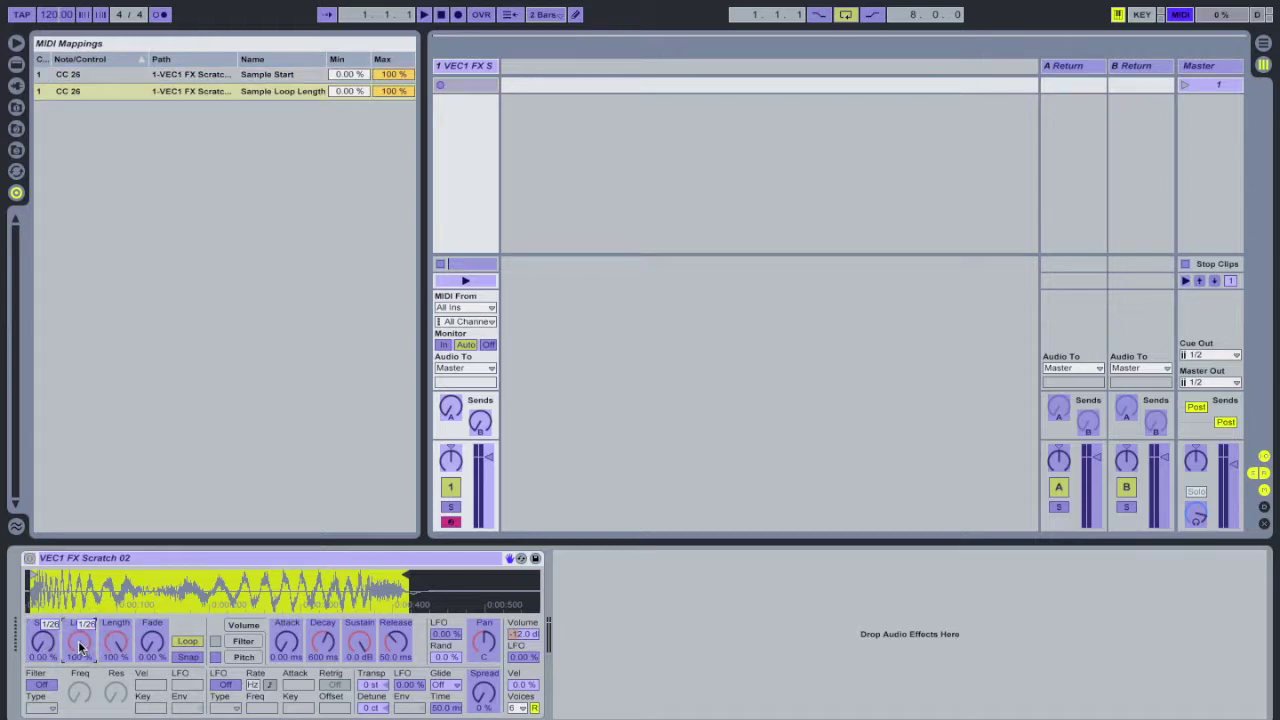
left_click(113, 645)
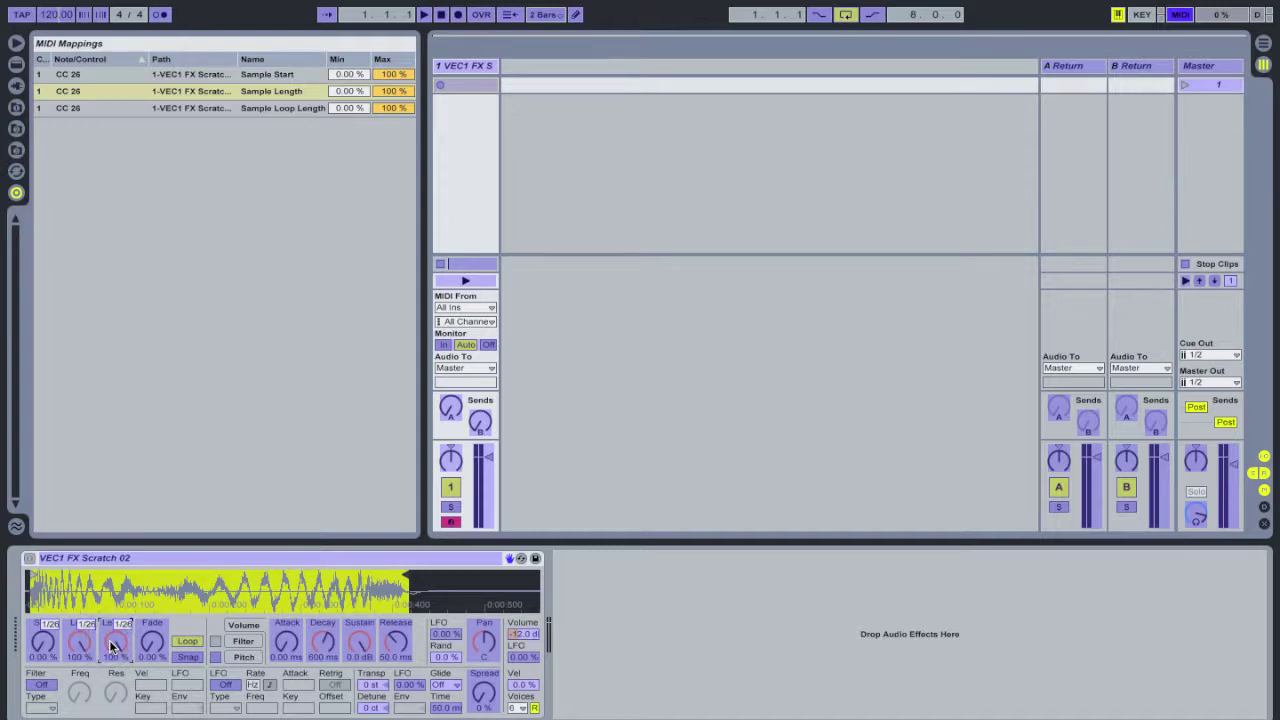
key("ctrl+m")
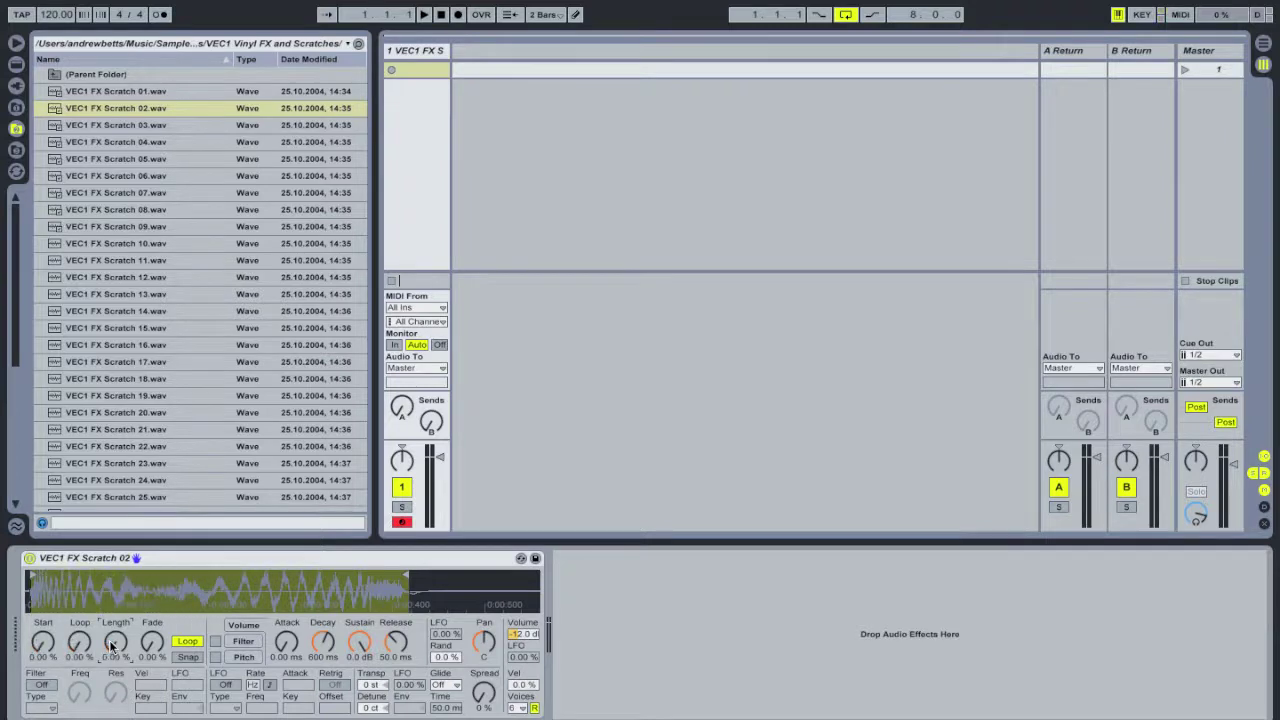
- Play a note while turning CC 26 to sweep Start, Loop and Length together
key("a")
key("a")
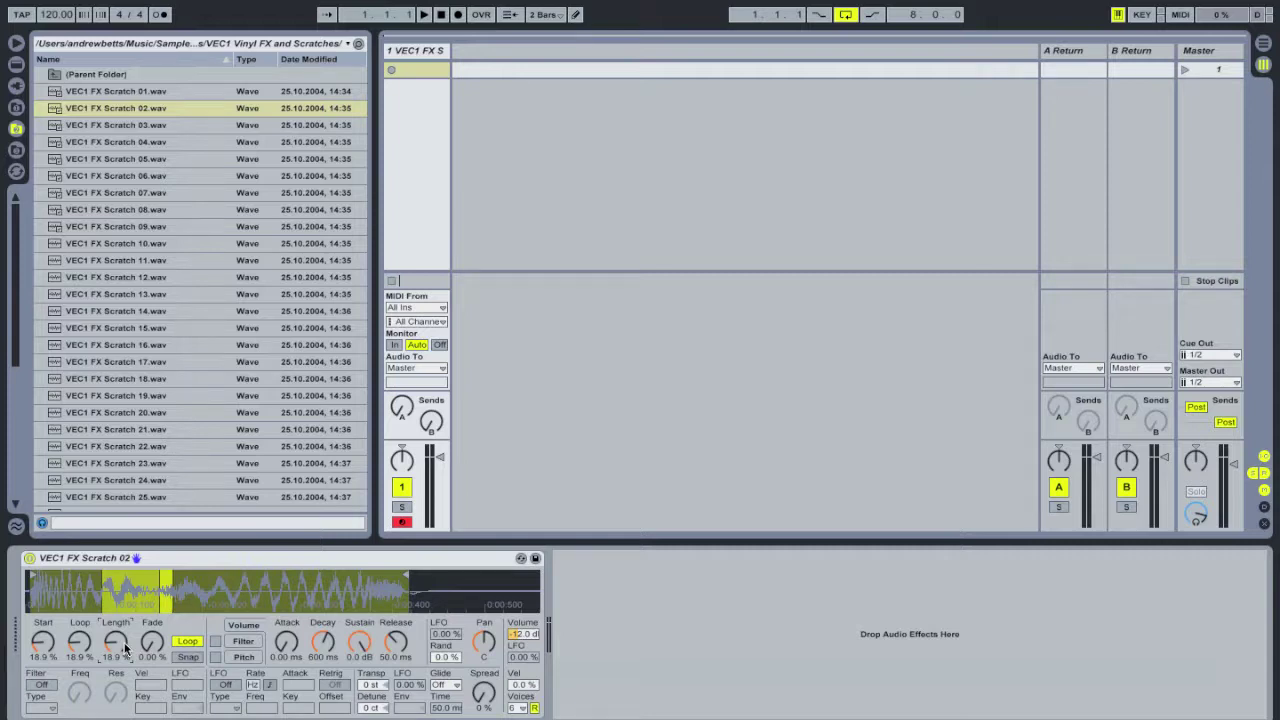
- Switch on Simpler's filter as BP12 band-pass at 521 Hz with resonance 1.39
left_click(42, 686)
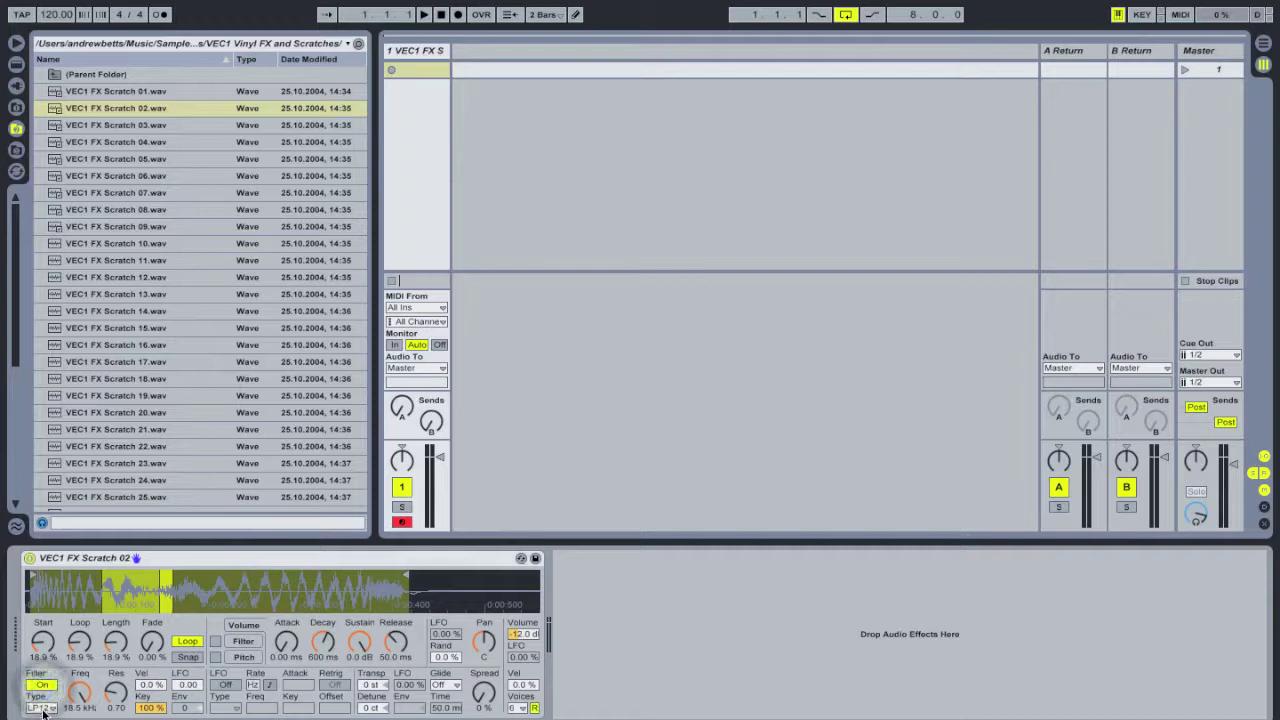
left_click(42, 708)
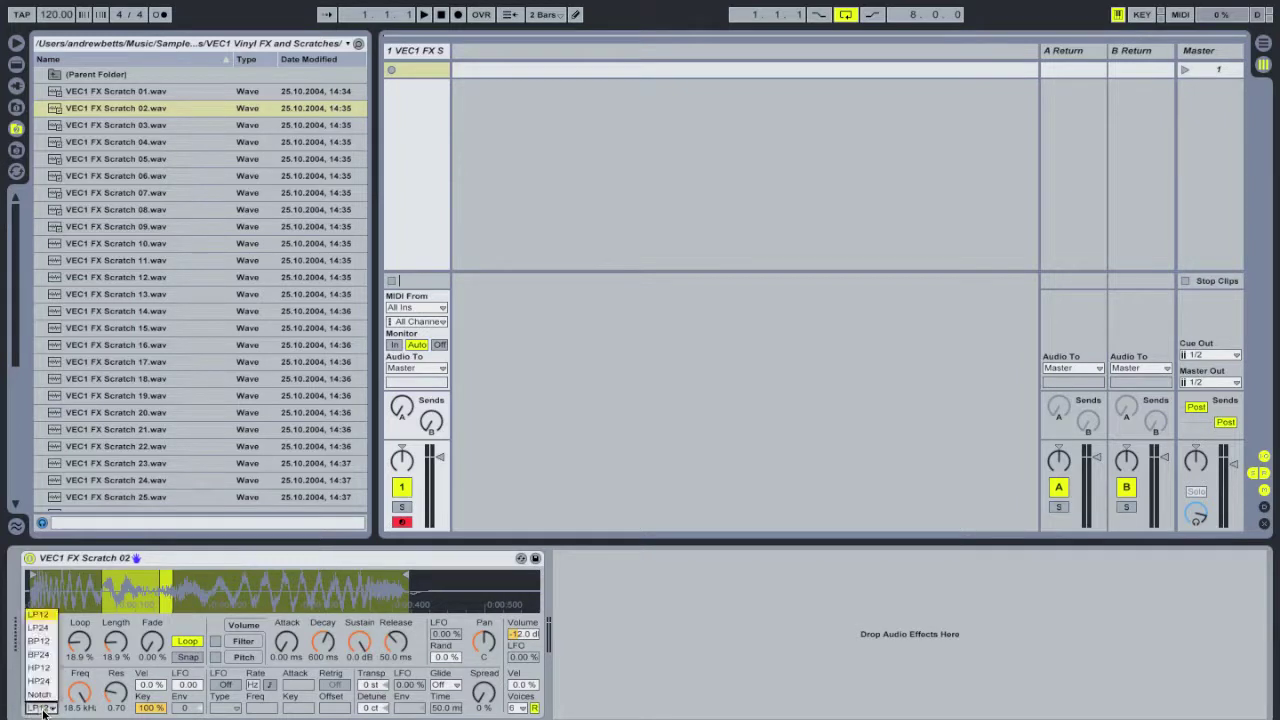
left_click(42, 642)
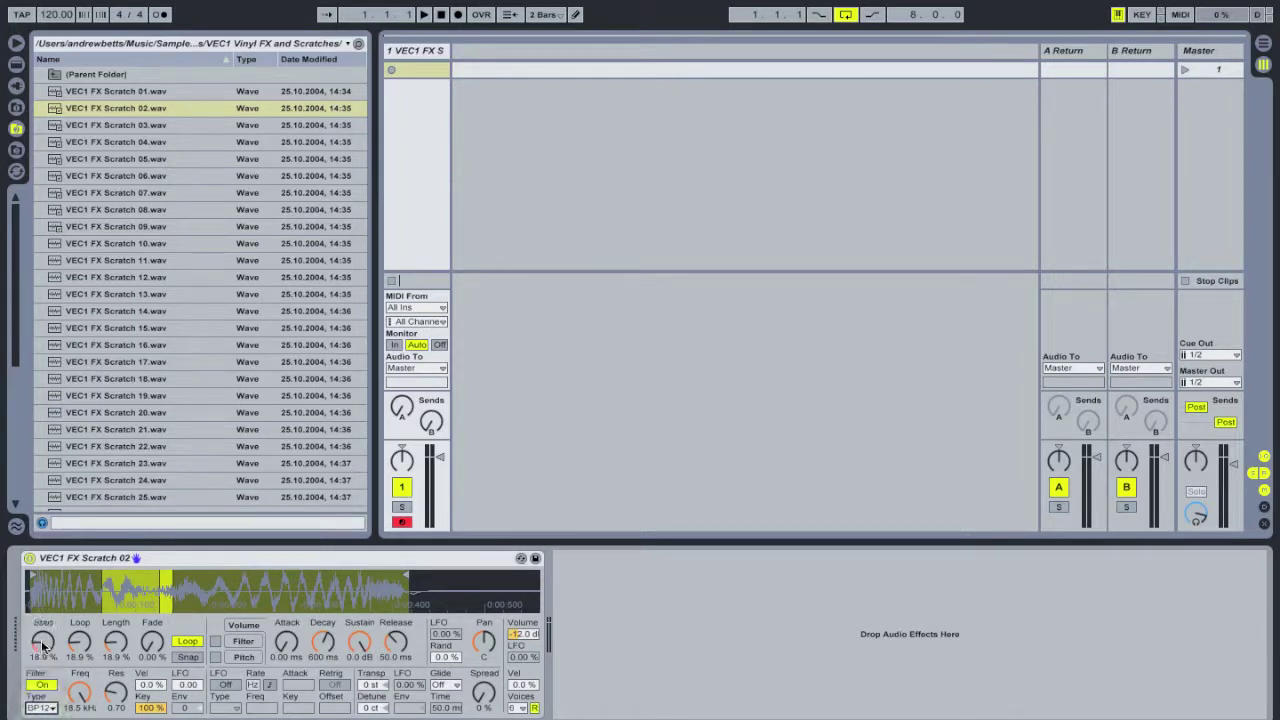
mouse_move(80, 693)
left_mouse_down()
mouse_move(80, 719)
mouse_move(79, 693)
left_mouse_up()
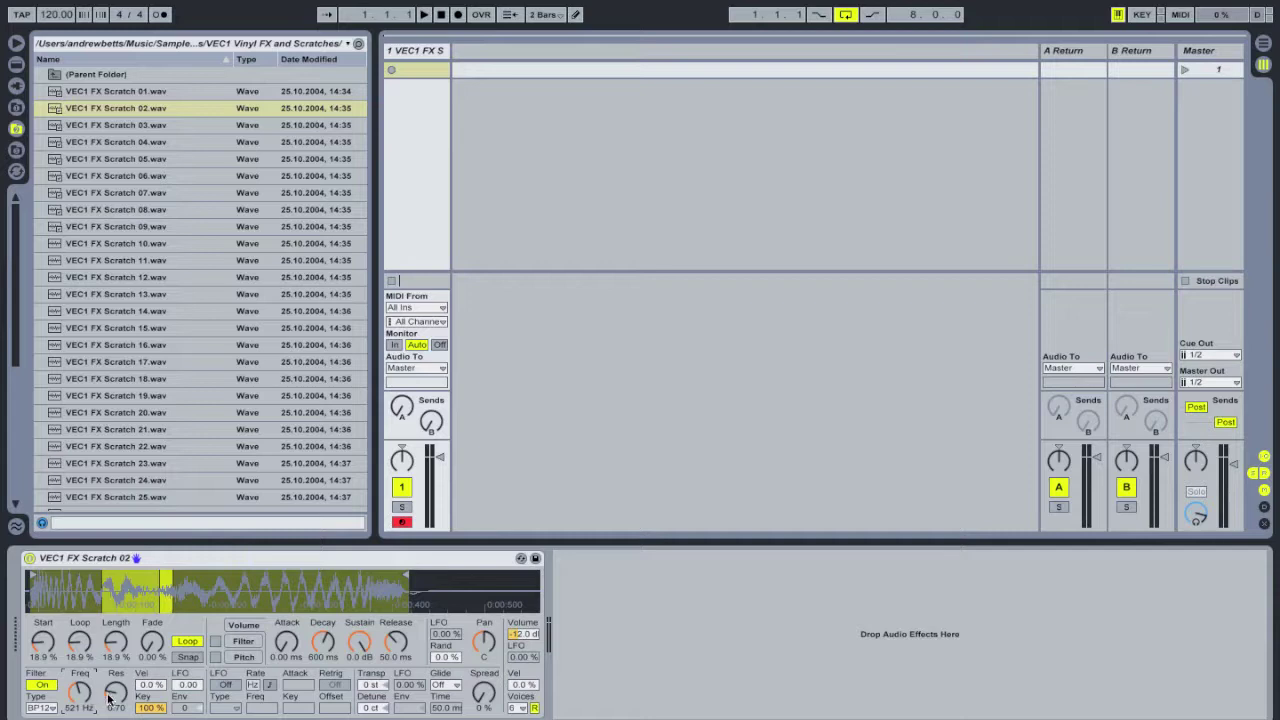
left_click_drag(115, 694, 116, 704)
- Enable the filter's LFO modulation and set its amount to 24.0
left_click(227, 686)
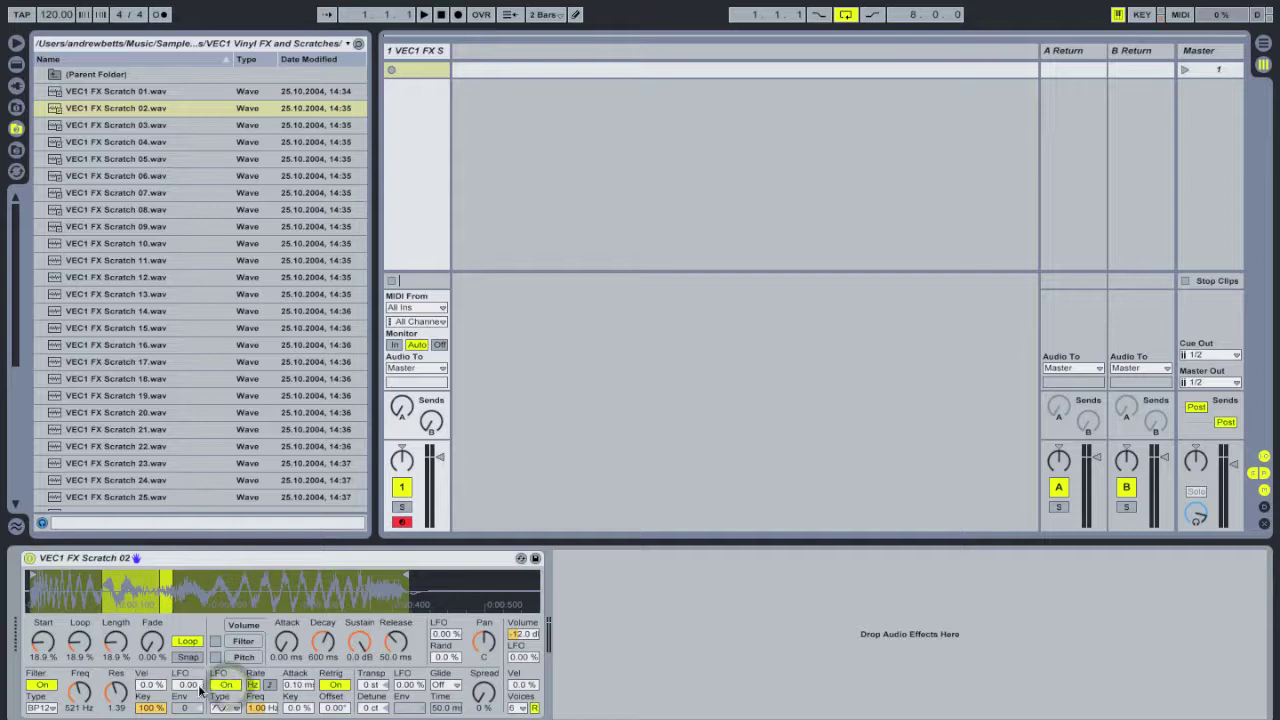
left_click(185, 686)
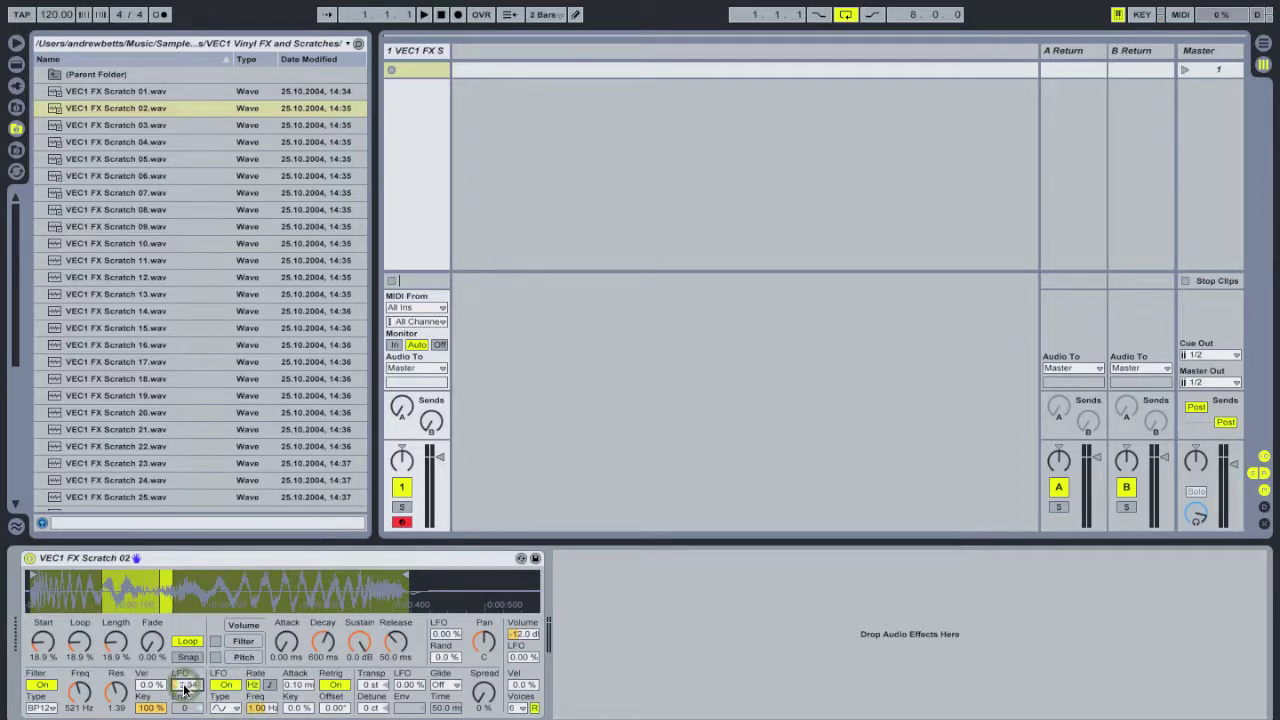
left_click_drag(185, 688, 185, 689)
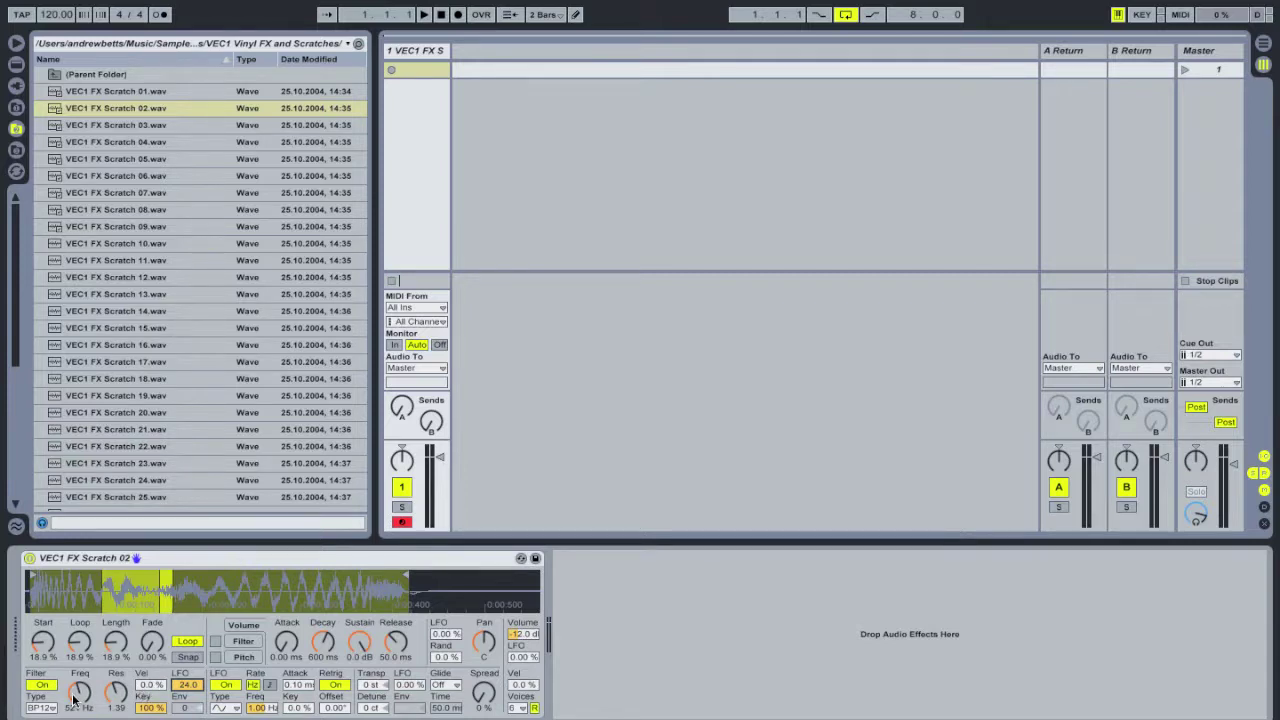
key("a")
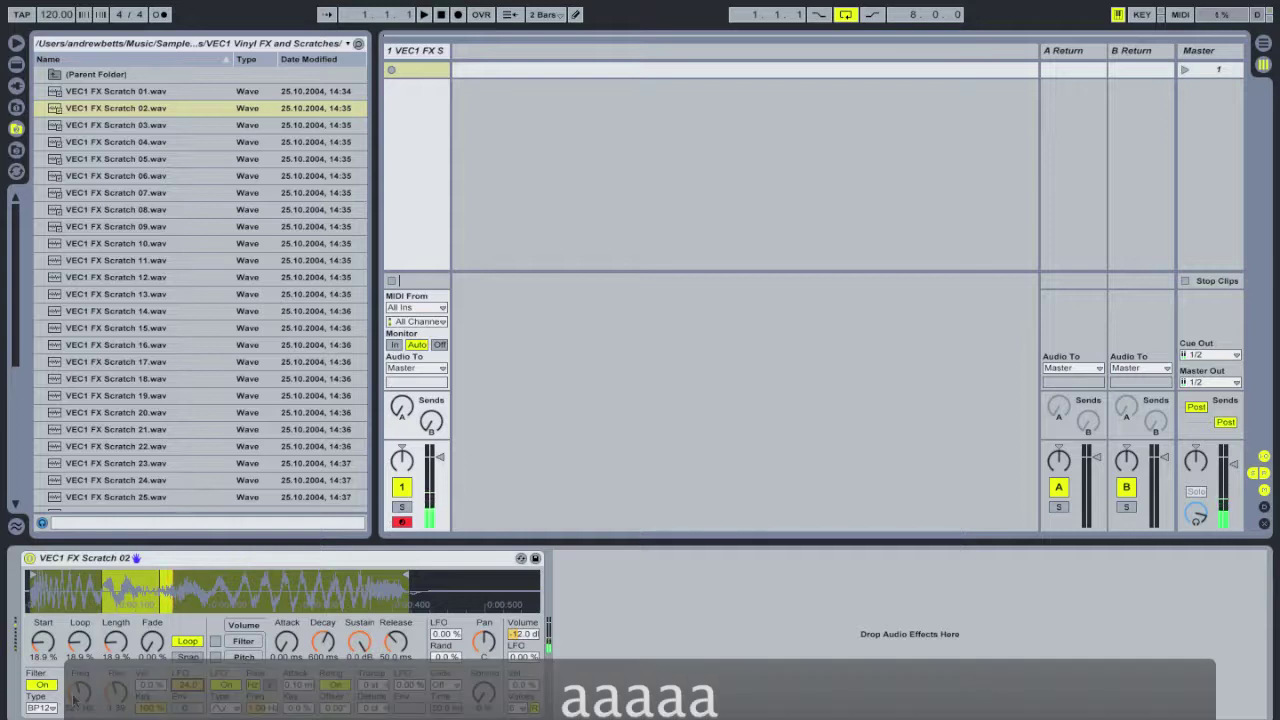
key("a")
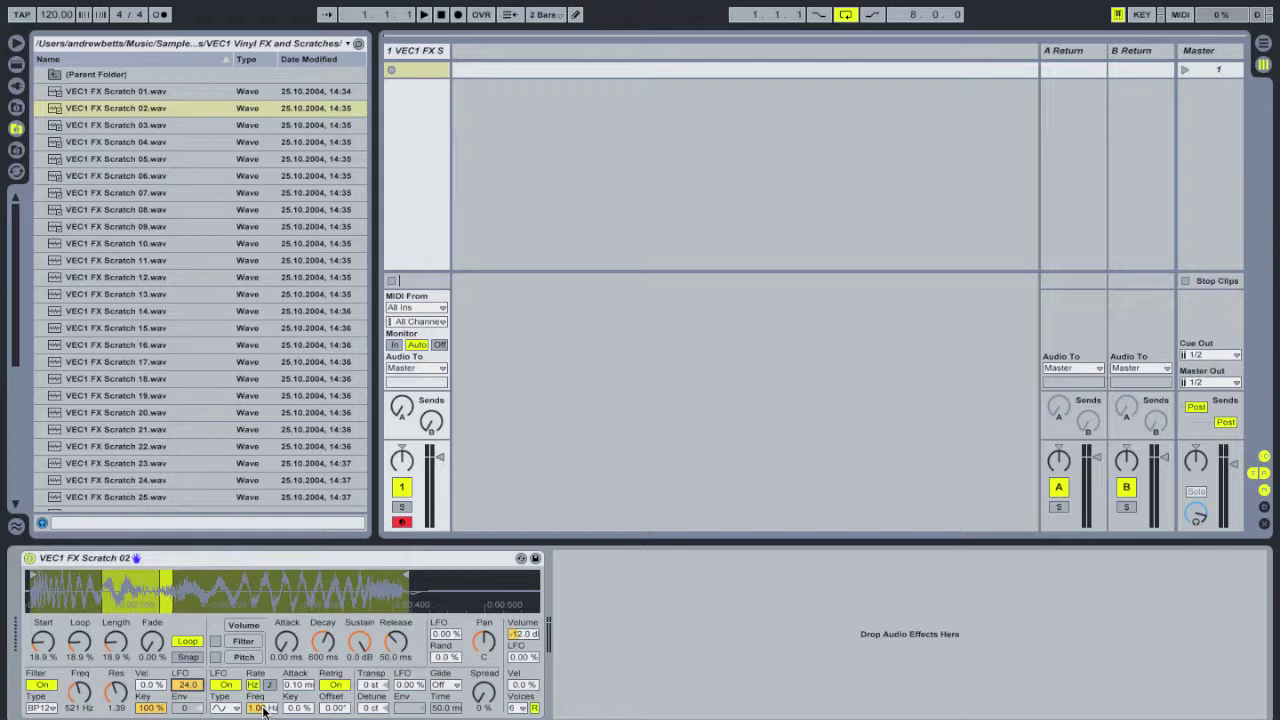
- Map the filter LFO Rate to CC 26 with a 1.00–30.0 Hz range
key("super+m")
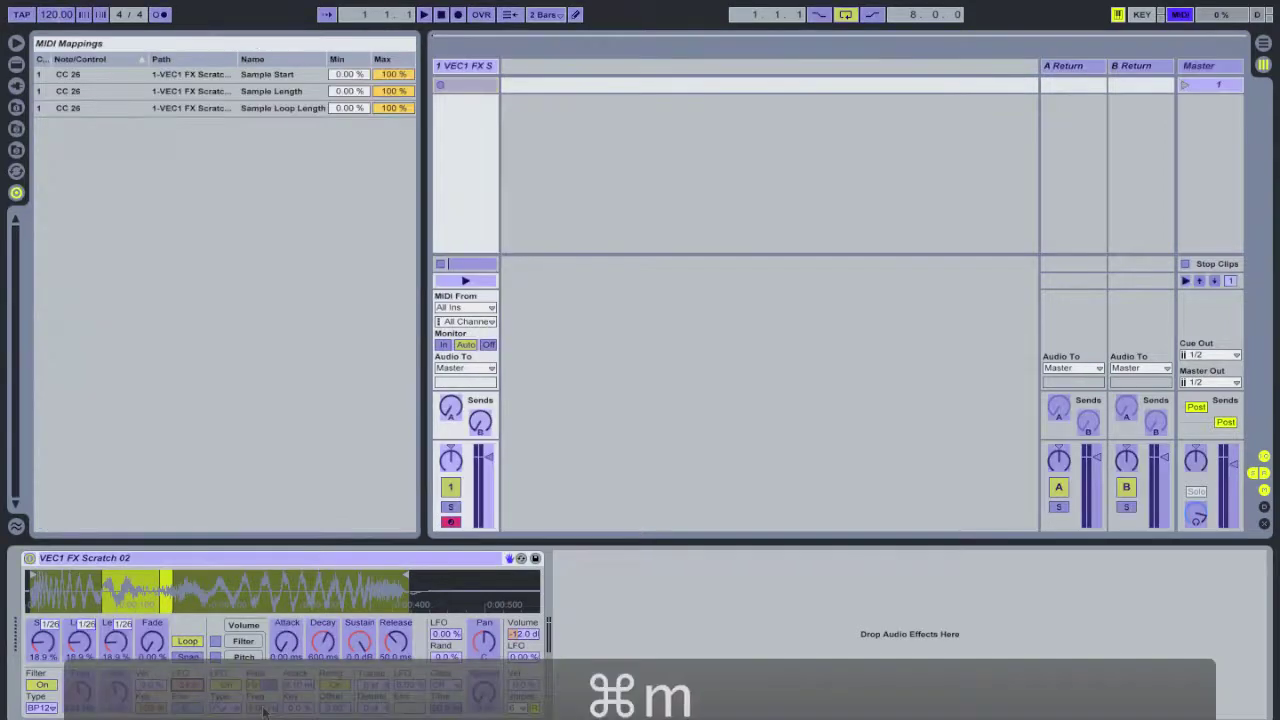
left_click(262, 708)
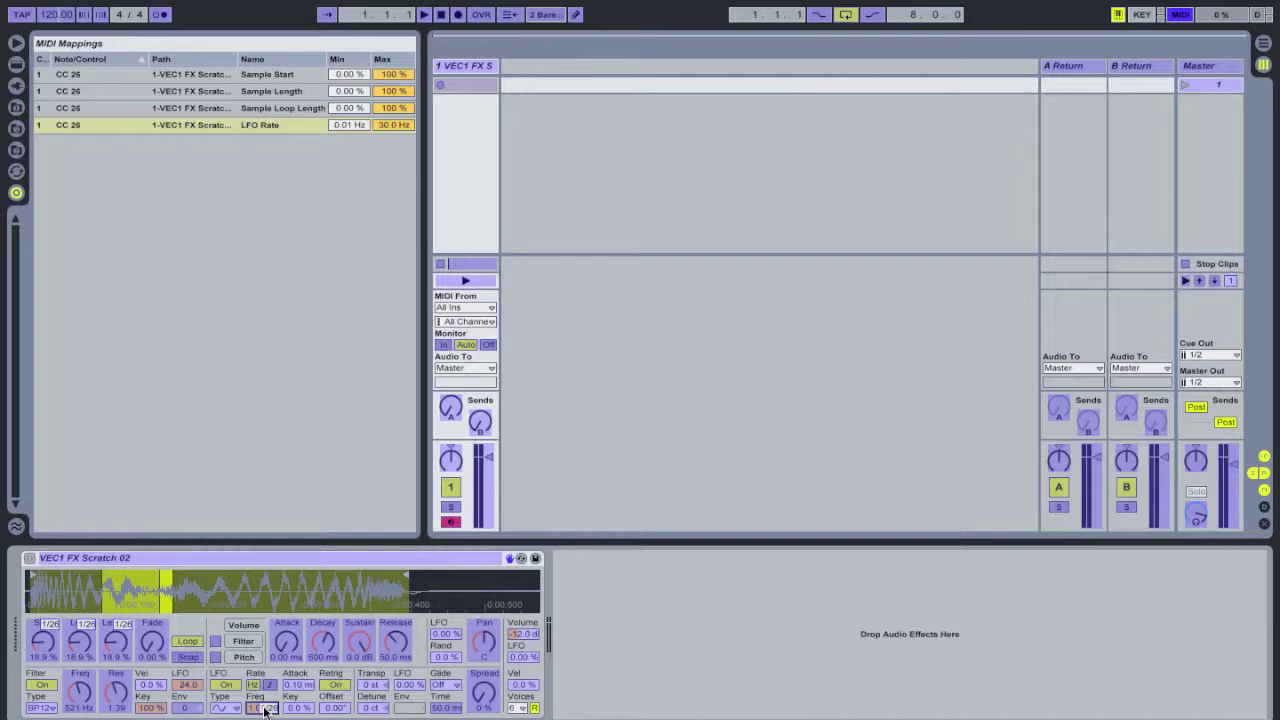
key("super+m")
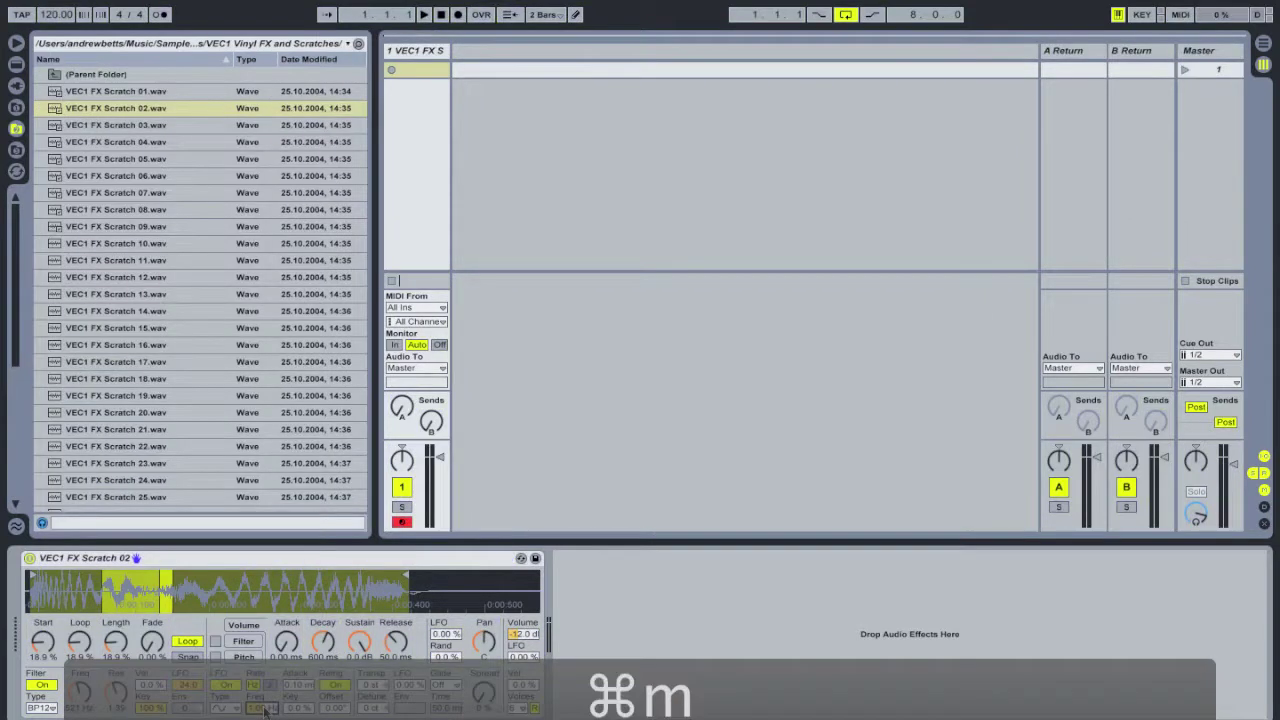
key("super+m")
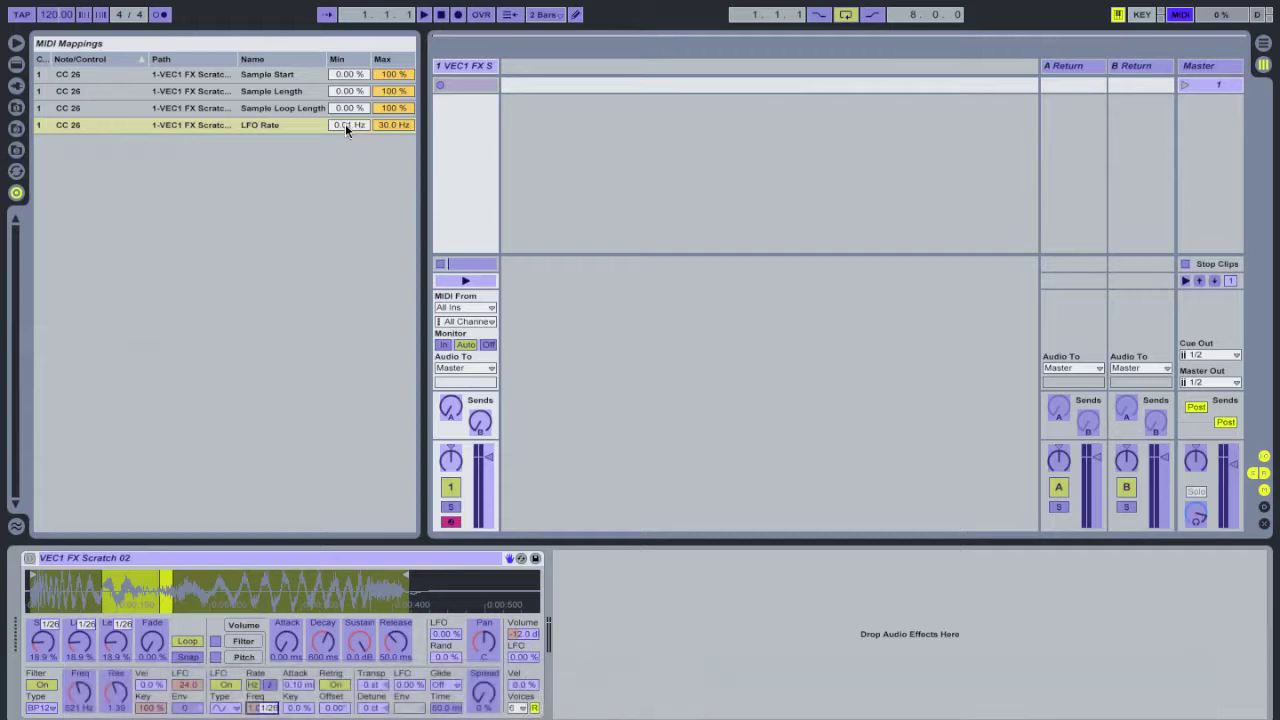
left_click(345, 125)
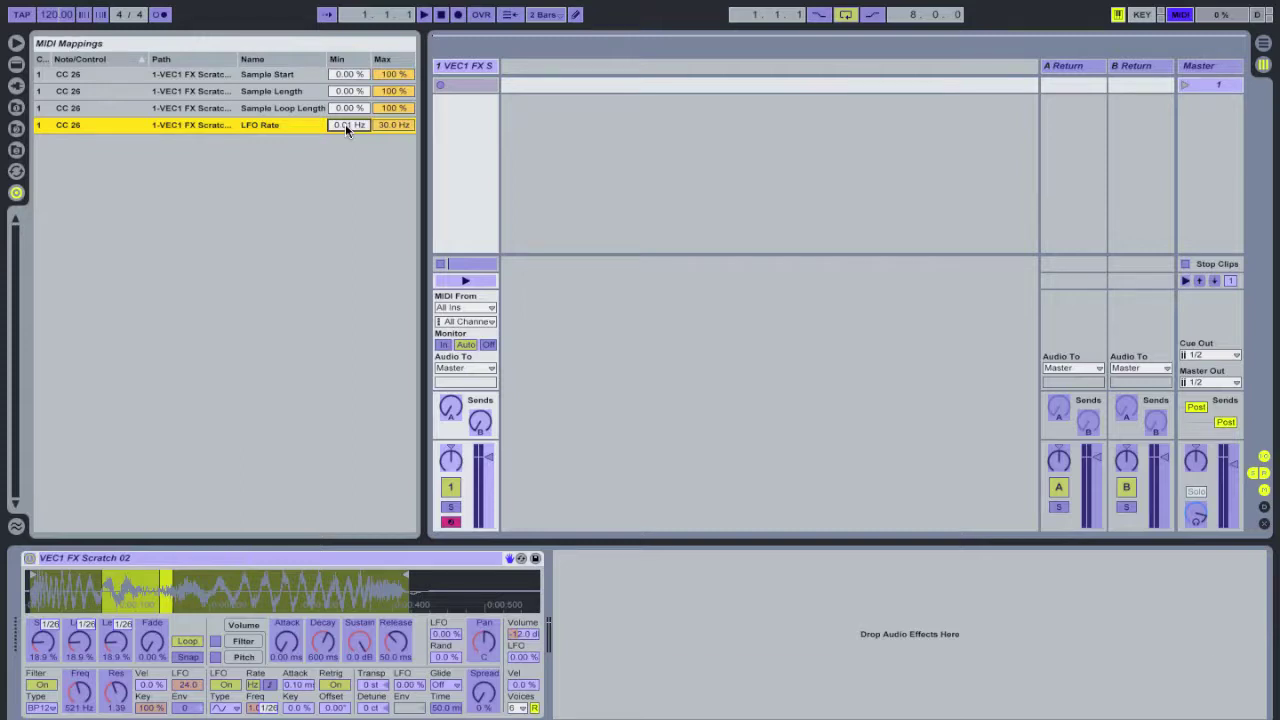
type("1")
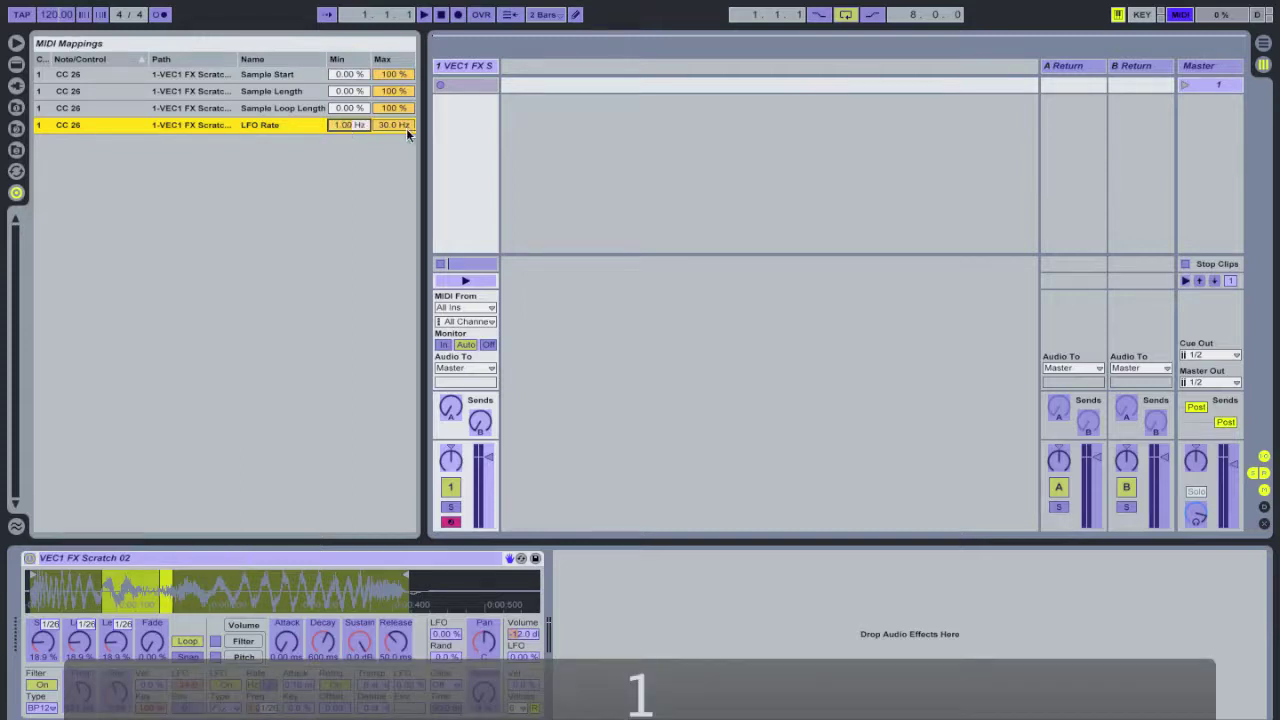
key("super+m")
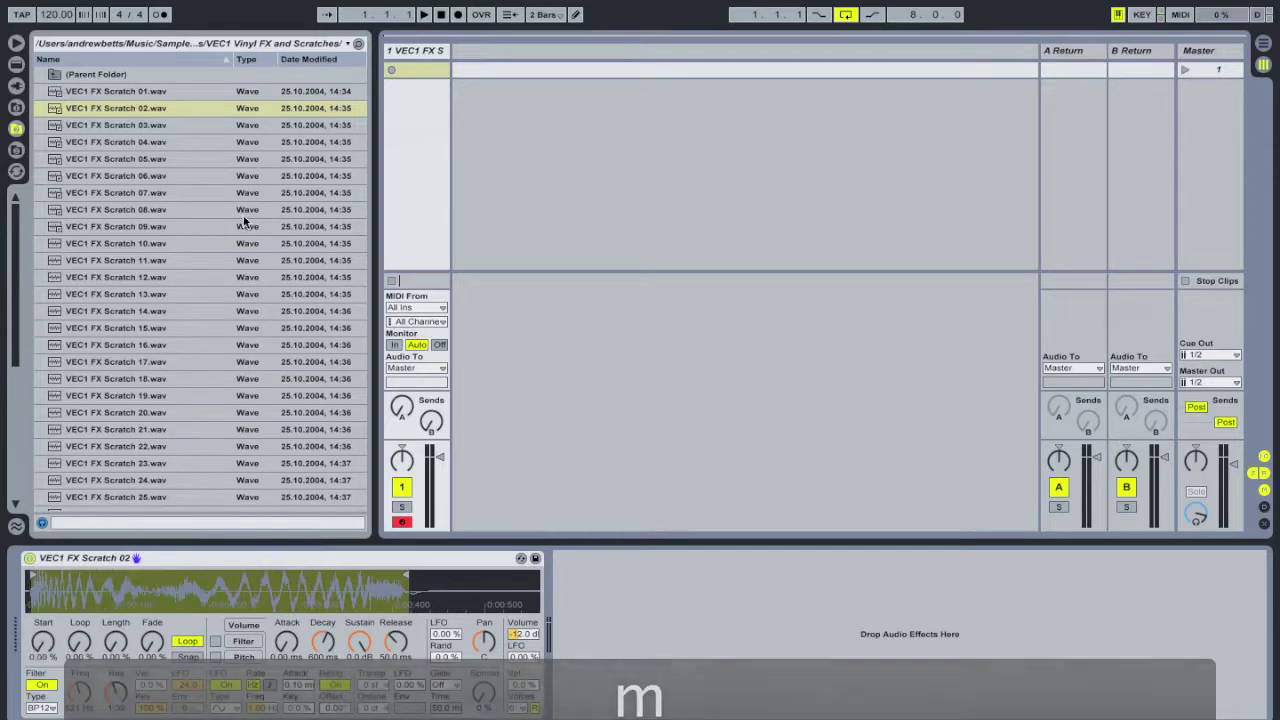
- Audition notes while sweeping CC 26, and set Simpler's loop Fade to 8.73 %
key("a")
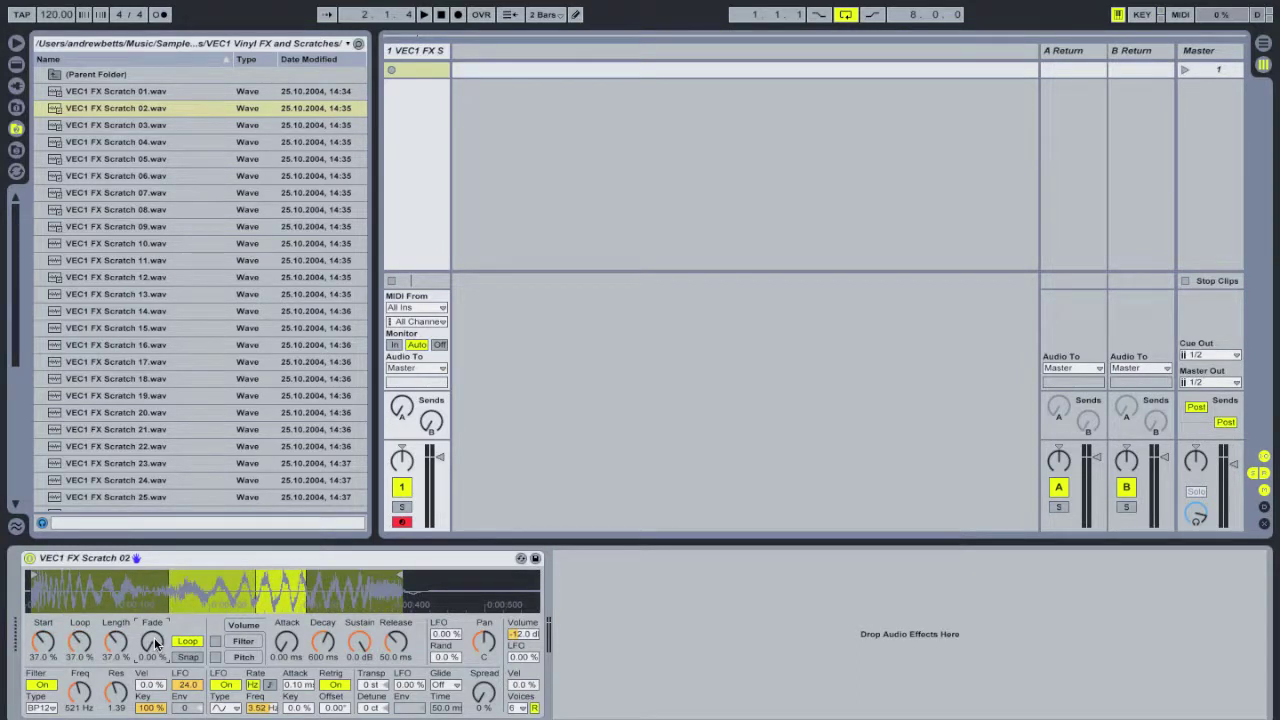
key("a")
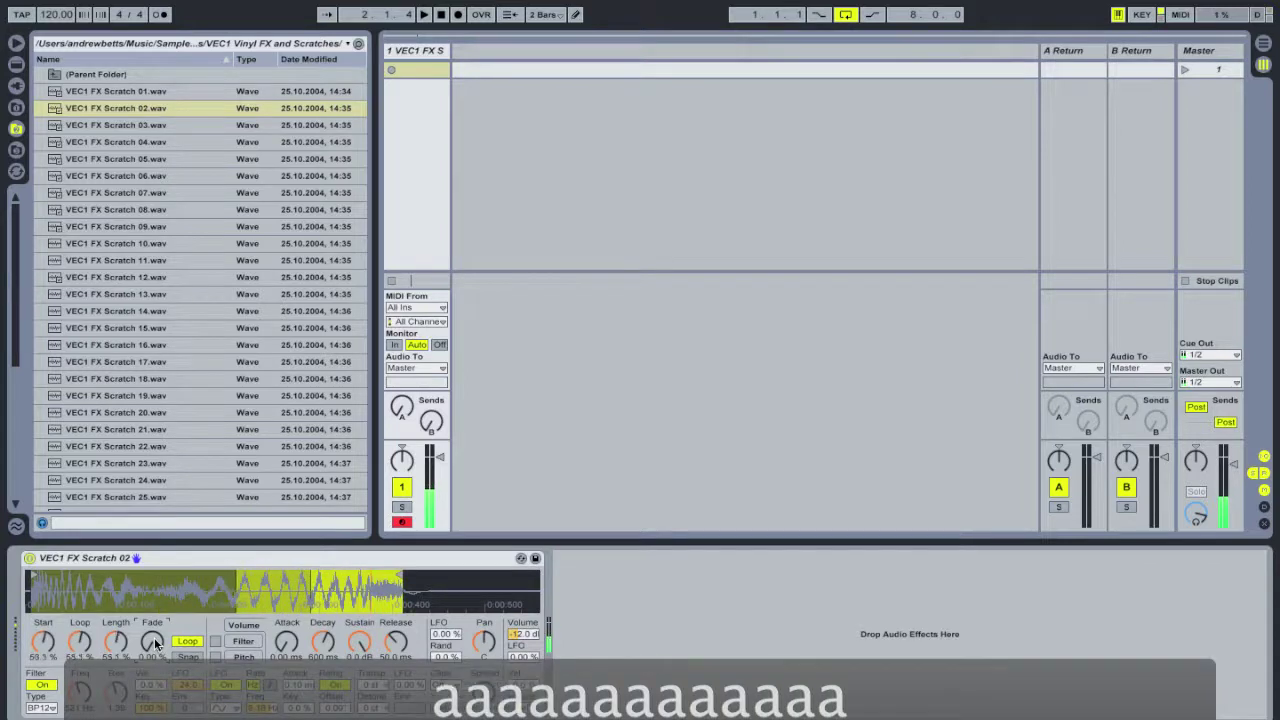
key("a")
key("a")
key("a")
key("a")
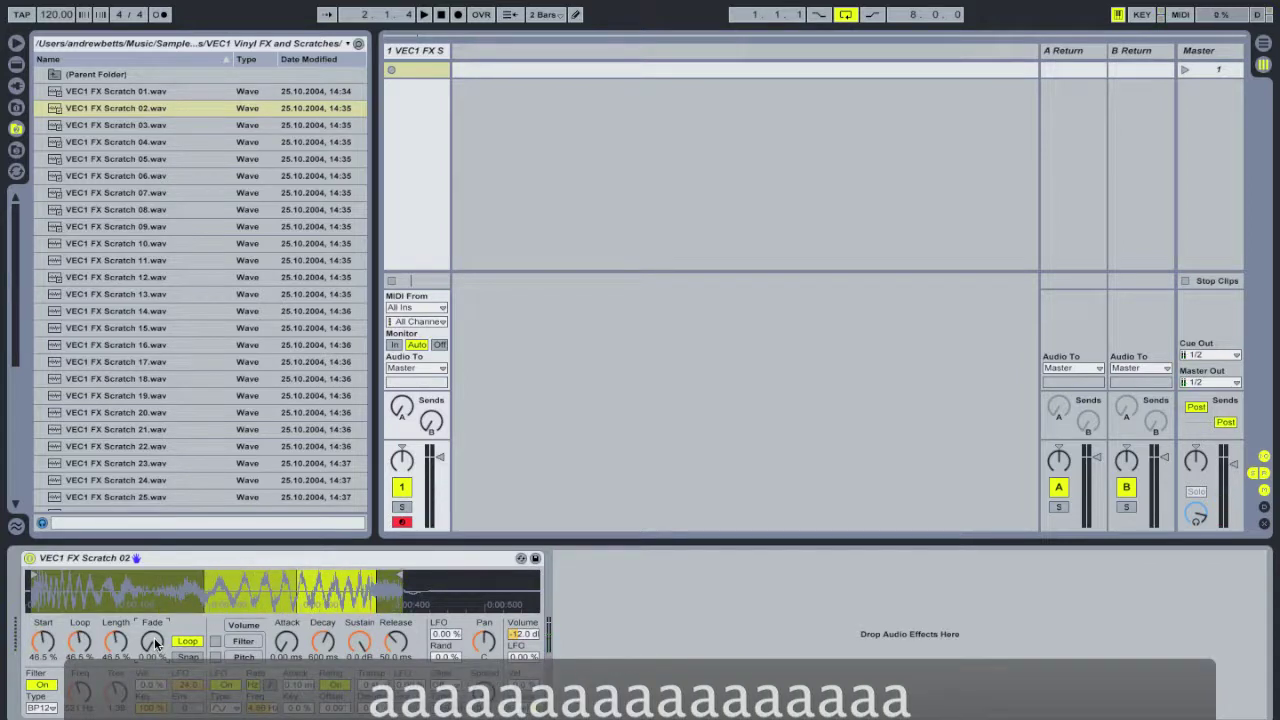
left_click(153, 646)
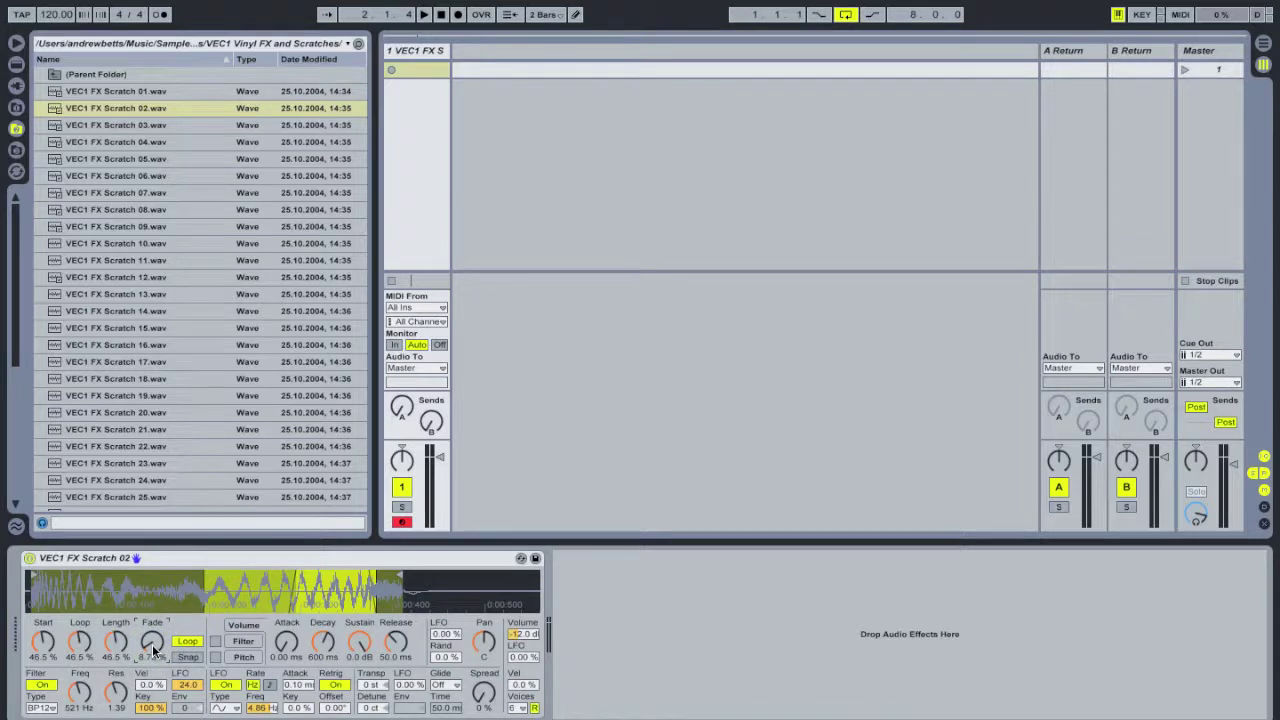
key("a")
key("a")
key("a")
key("a")
key("a")
key("a")
key("a")
key("a")
key("a")
key("a")
key("a")
key("a")
key("a")
key("a")
key("a")
key("a")
key("a")
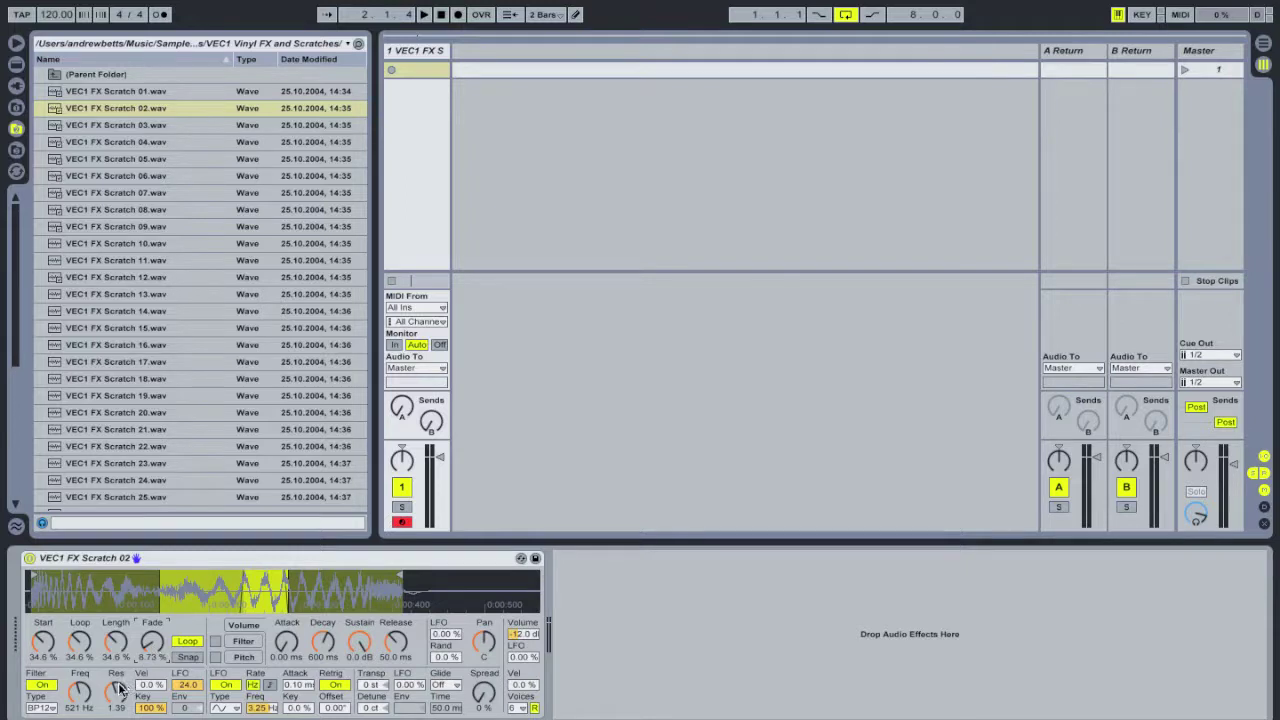
- Set filter resonance to 4.22 and the Volume LFO amount to 50.0 %
left_click_drag(117, 692, 117, 692)
left_click_drag(522, 662, 522, 662)
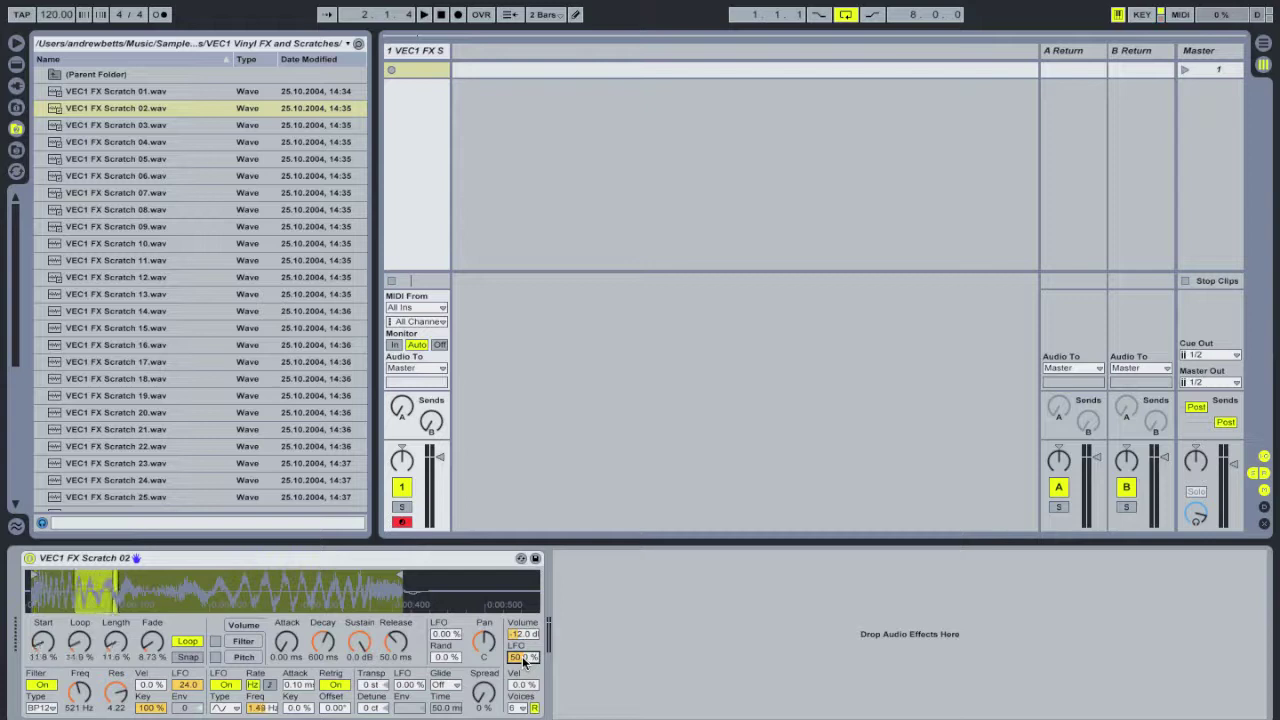
- Sweep CC 26 until Start, Loop and Length read 28.3 %, then enter MIDI Map mode
key("a")
key("a")
key("a")
key("a")
key("a")
key("a")
key("a")
key("a")
key("a")
key("a")
key("a")
key("a")
key("a")
key("a")
key("a")
key("a")
key("a")
key("a")
key("a")
key("a")
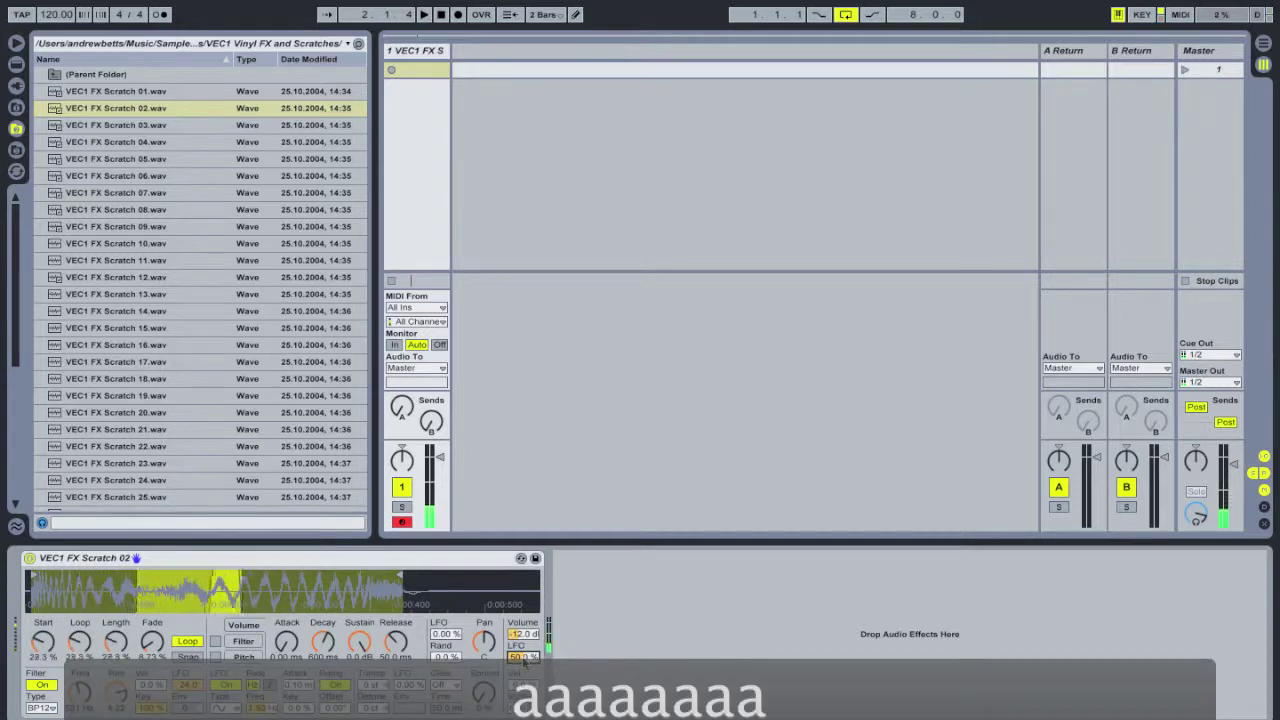
key("a")
key("a")
key("a")
key("a")
key("a")
key("a")
key("a")
key("a")
key("a")
key("a")
key("a")
key("a")
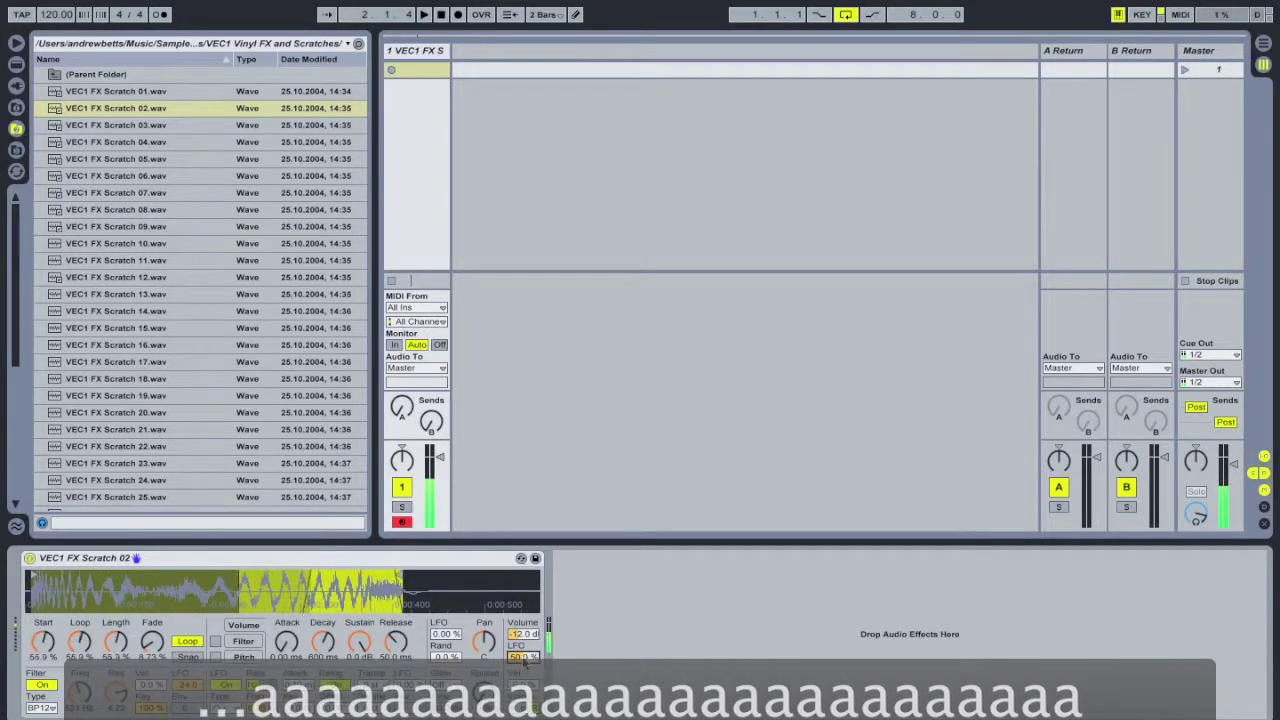
key("a")
key("a")
key("a")
key("a")
key("a")
key("a")
key("a")
key("a")
key("a")
key("a")
key("a")
key("a")
key("a")
key("a")
key("a")
key("a")
key("a")
key("a")
key("a")
key("a")
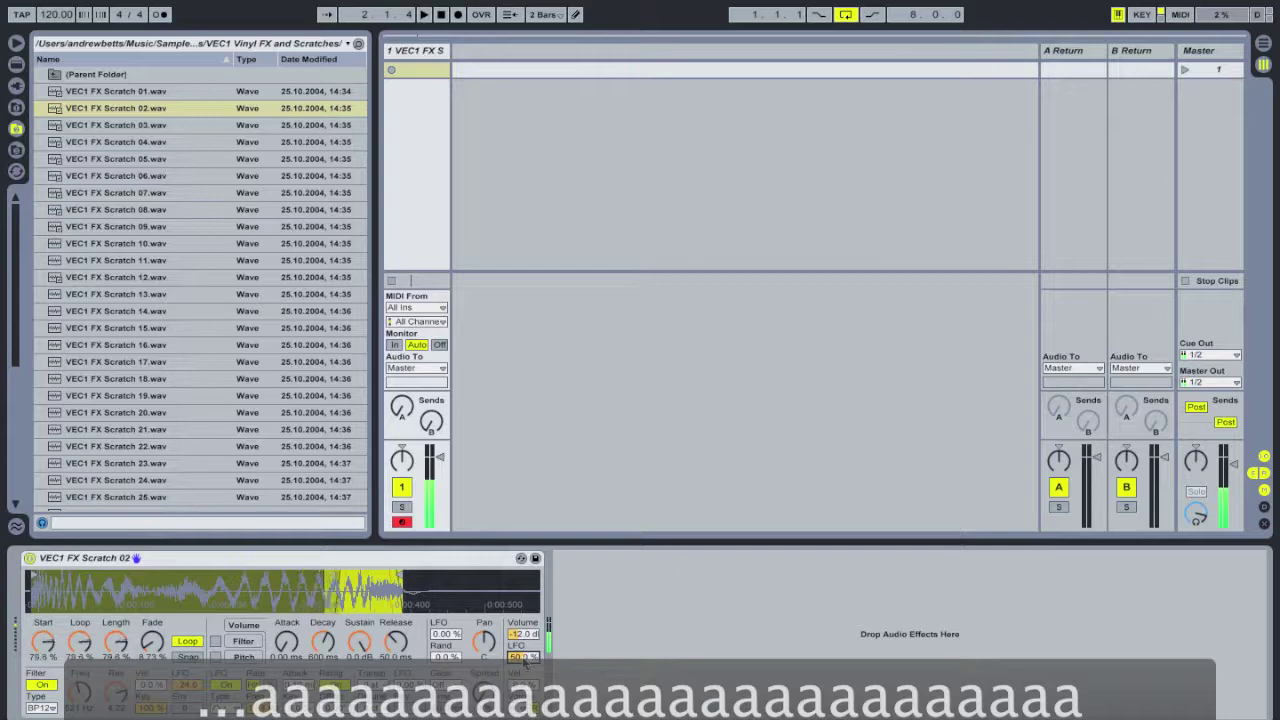
key("a")
key("a")
key("a")
key("a")
key("a")
key("a")
key("a")
key("a")
key("a")
key("a")
key("a")
key("a")
key("a")
key("a")
key("a")
key("a")
key("a")
key("a")
key("a")
key("a")
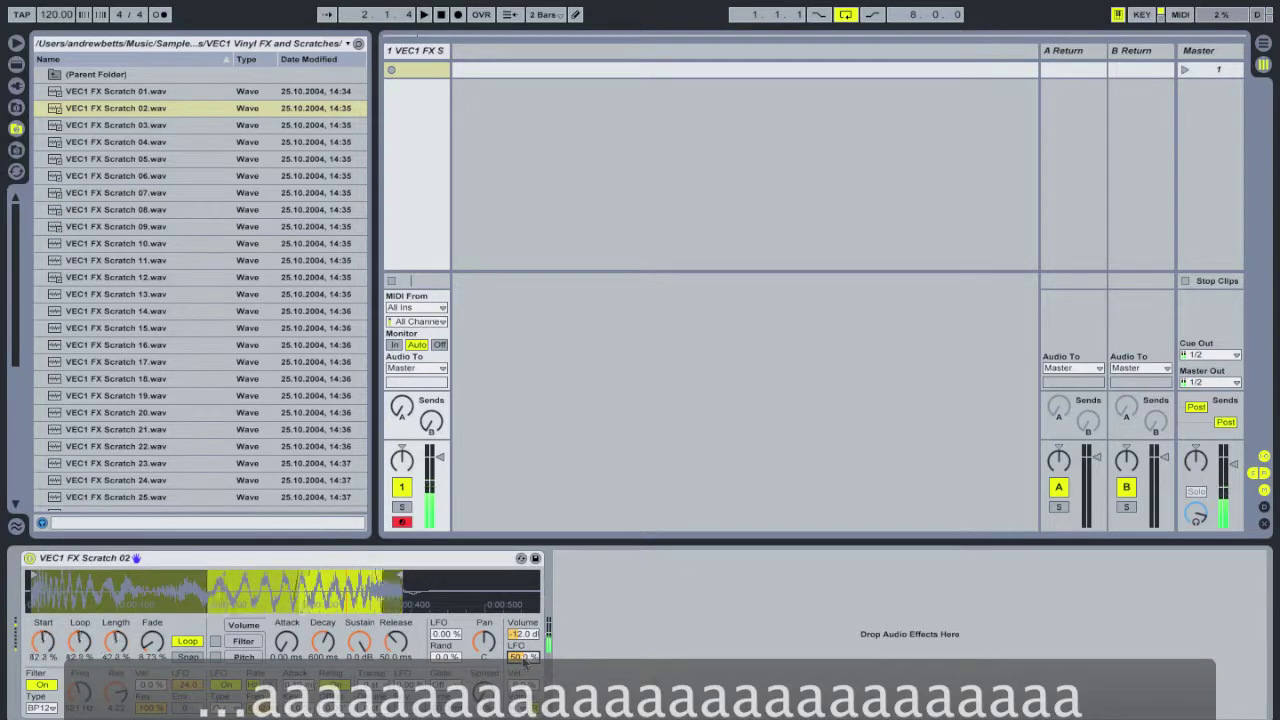
key("a")
key("a")
key("a")
key("a")
key("a")
key("a")
key("a")
key("a")
key("a")
key("a")
key("a")
key("a")
key("a")
key("a")
key("a")
key("a")
key("a")
key("a")
key("a")
key("a")
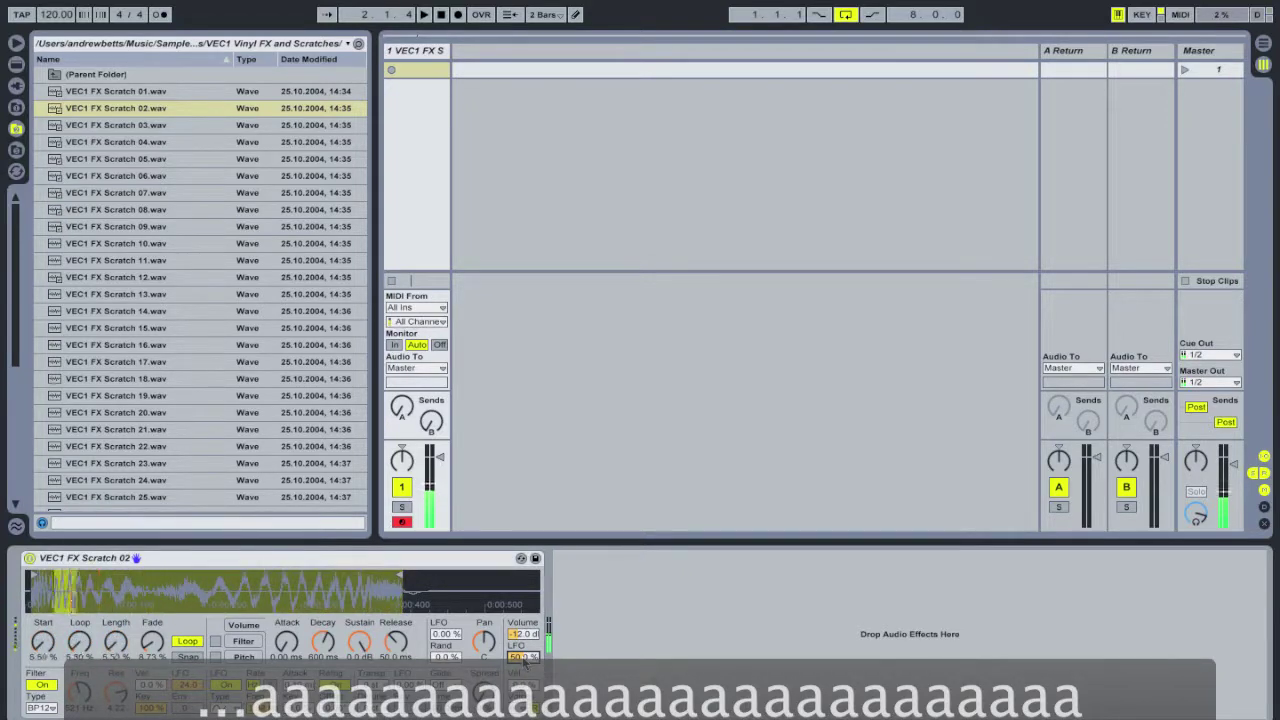
key("a")
key("a")
key("a")
key("a")
key("a")
key("a")
key("a")
key("a")
key("a")
key("a")
key("a")
key("a")
key("a")
key("a")
key("a")
key("a")
key("a")
key("a")
key("a")
key("a")
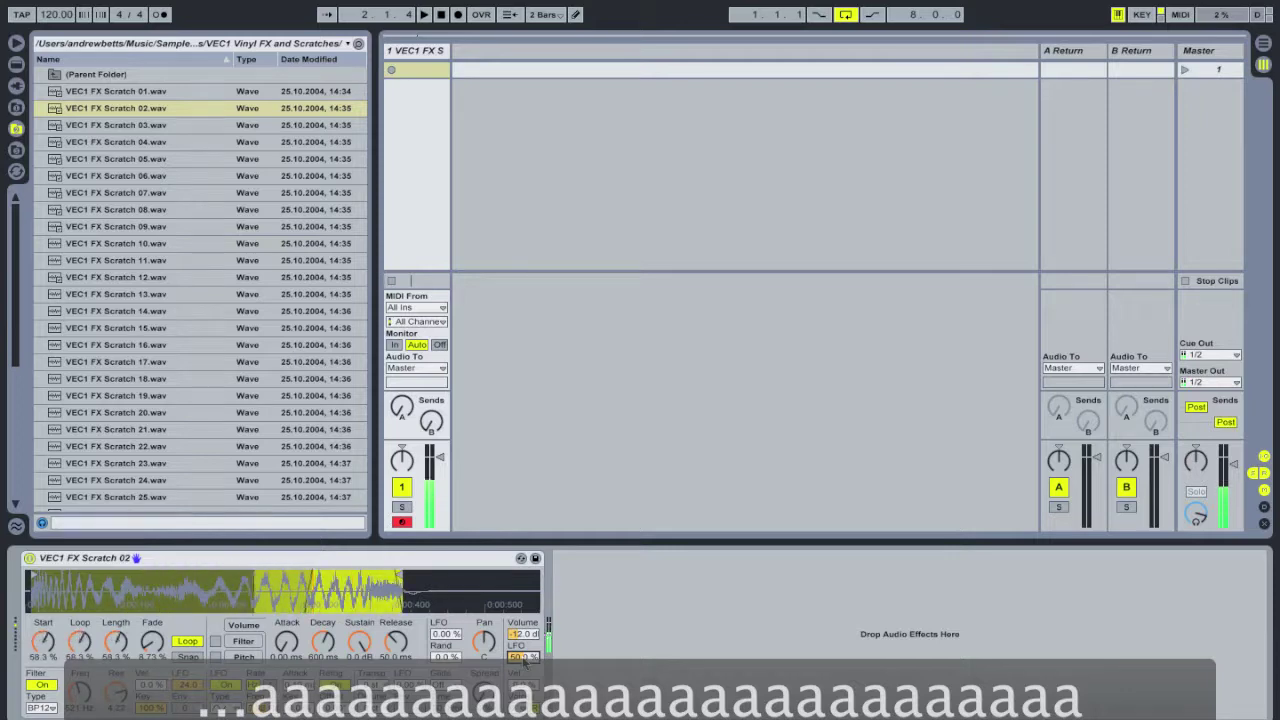
key("a")
key("a")
key("a")
key("a")
key("a")
key("a")
key("a")
key("a")
key("a")
key("a")
key("a")
key("a")
key("a")
key("a")
key("a")
key("a")
key("a")
key("a")
key("a")
key("a")
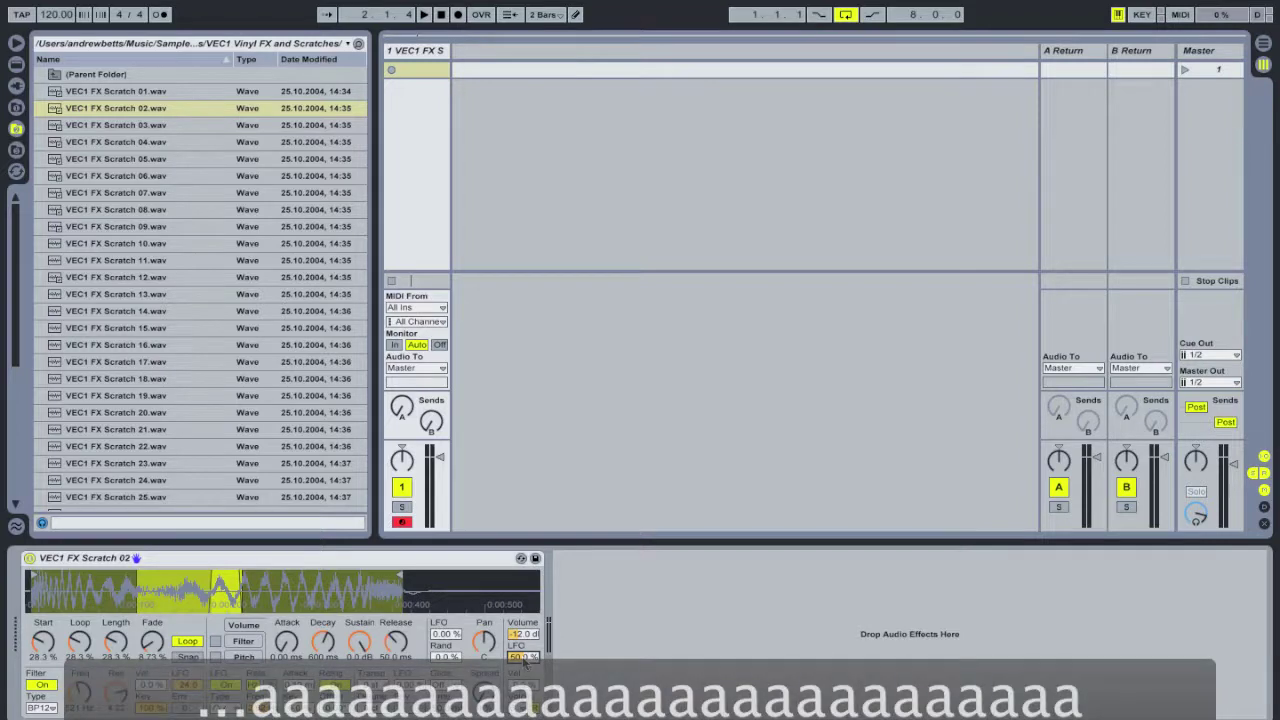
key("super+m")
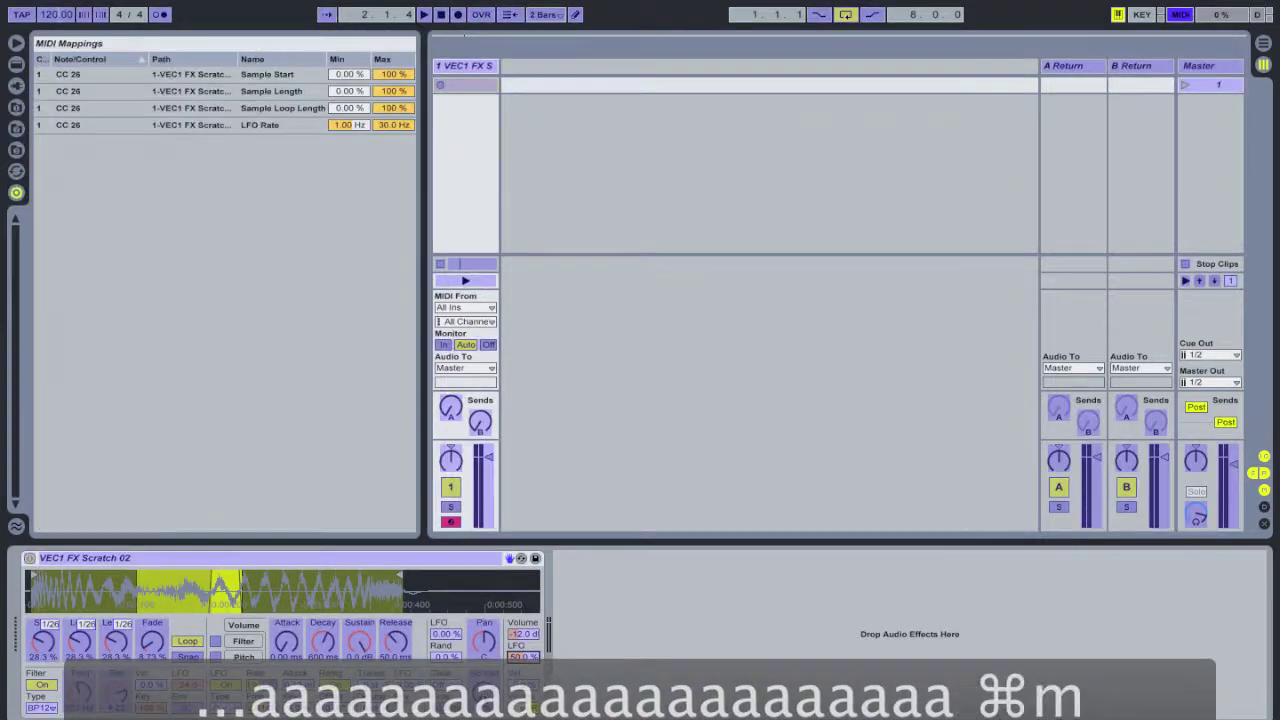
- Map Simpler's Spread knob to CC 26 over 0–100 % and exit MIDI Map mode
left_click(484, 693)
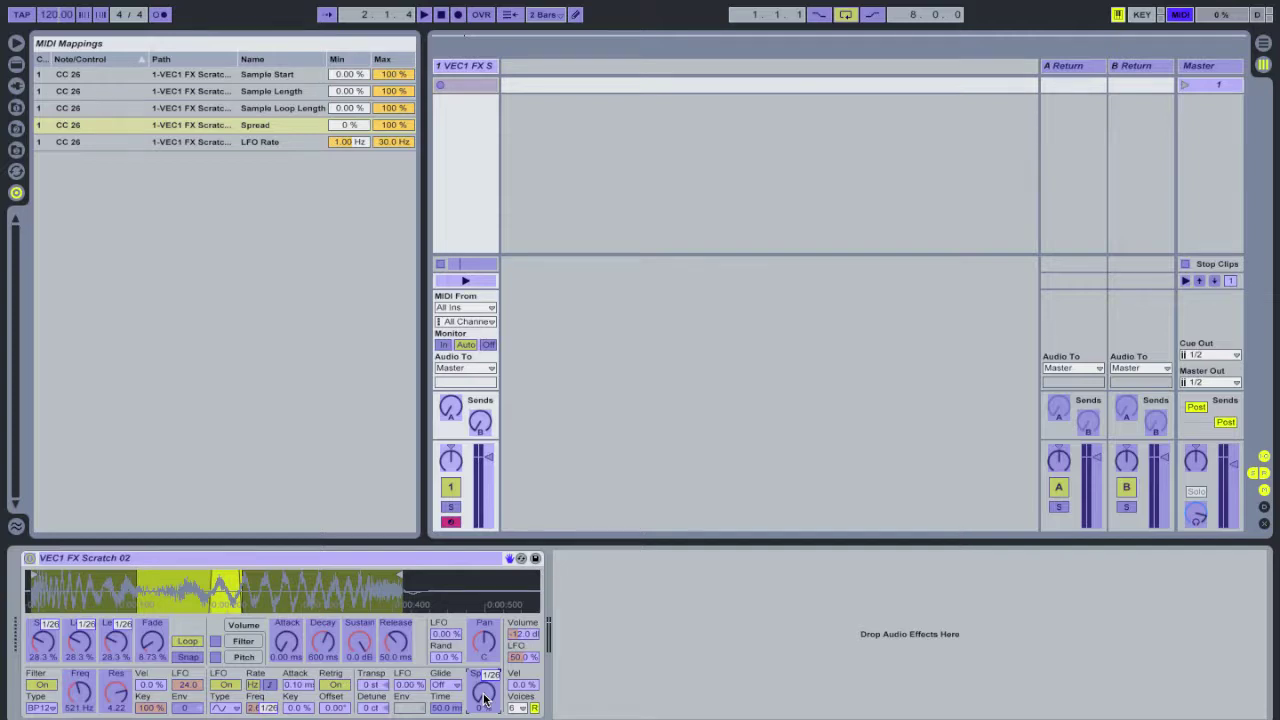
key("super+m")
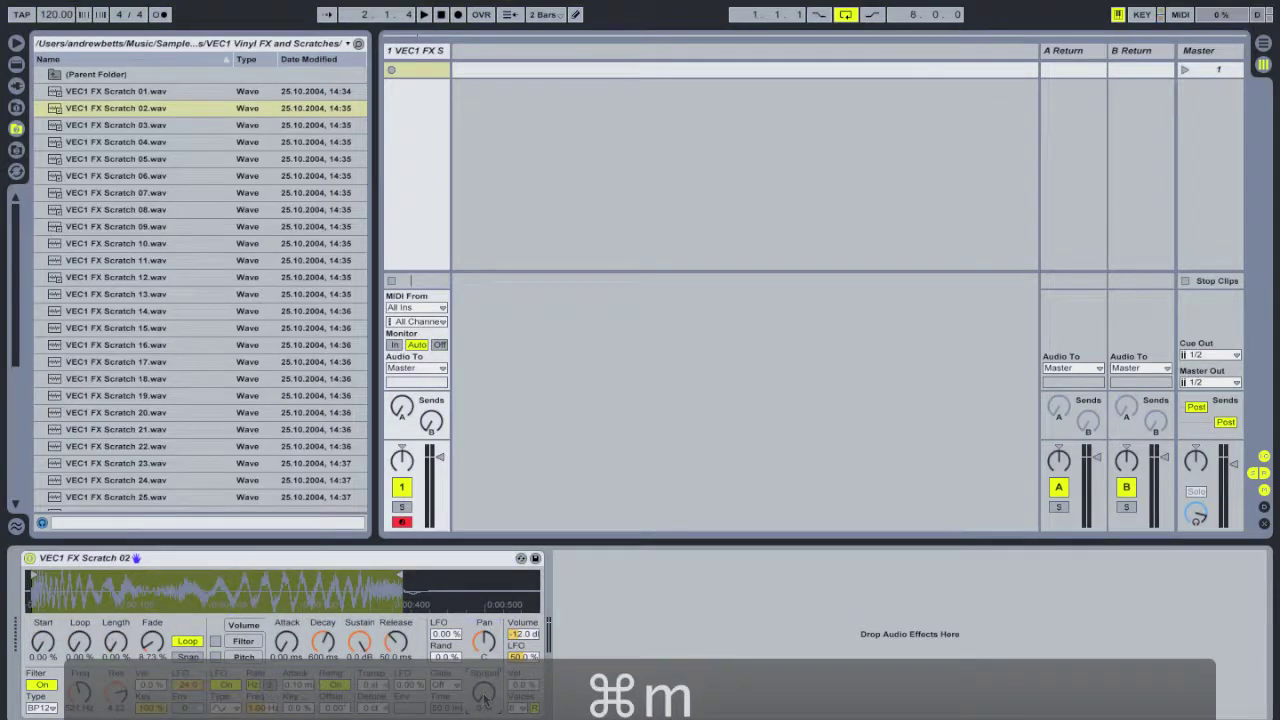
- Sweep CC 26 to move start, loop, length, LFO rate and spread together, then enter MIDI Map mode
key("a")
key("a")
key("a")
key("a")
key("a")
key("a")
key("a")
key("a")
key("a")
key("a")
key("a")
key("a")
key("a")
key("a")
key("a")
key("a")
key("a")
key("a")
key("a")
key("a")
key("a")
key("a")
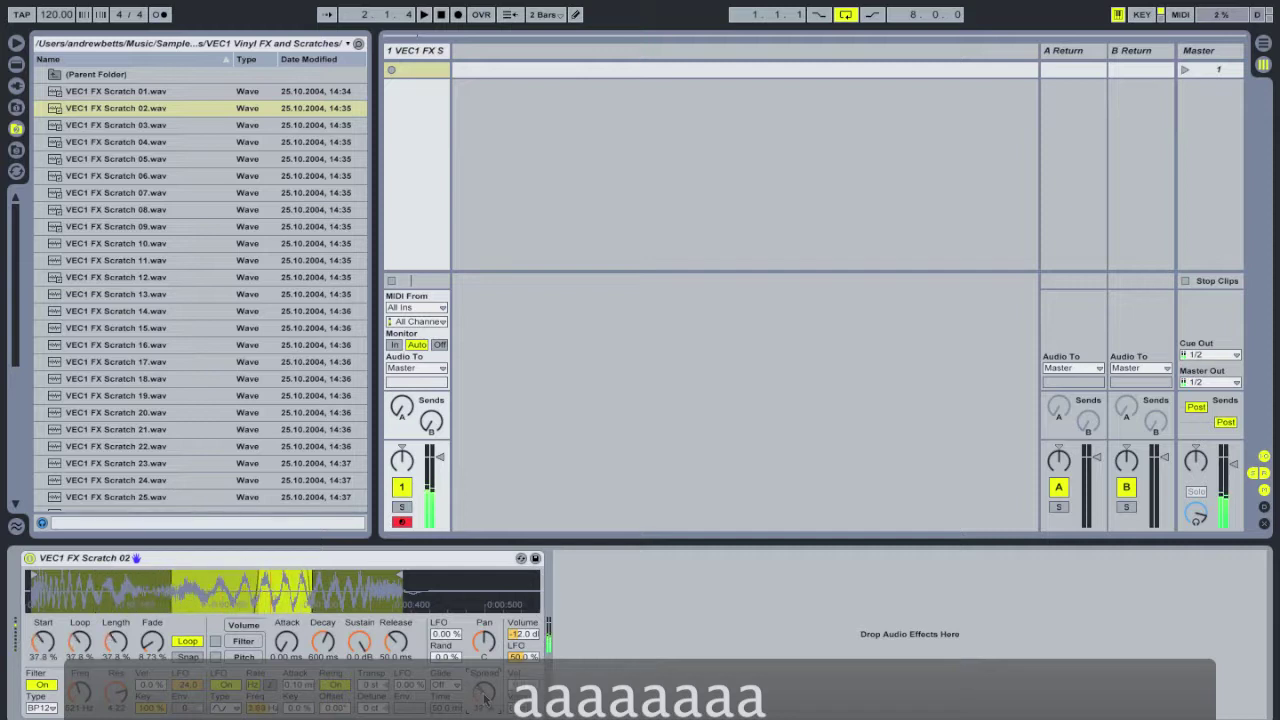
key("a")
key("a")
key("a")
key("a")
key("a")
key("a")
key("a")
key("a")
key("a")
key("a")
key("a")
key("a")
key("a")
key("a")
key("a")
key("a")
key("a")
key("a")
key("a")
key("a")
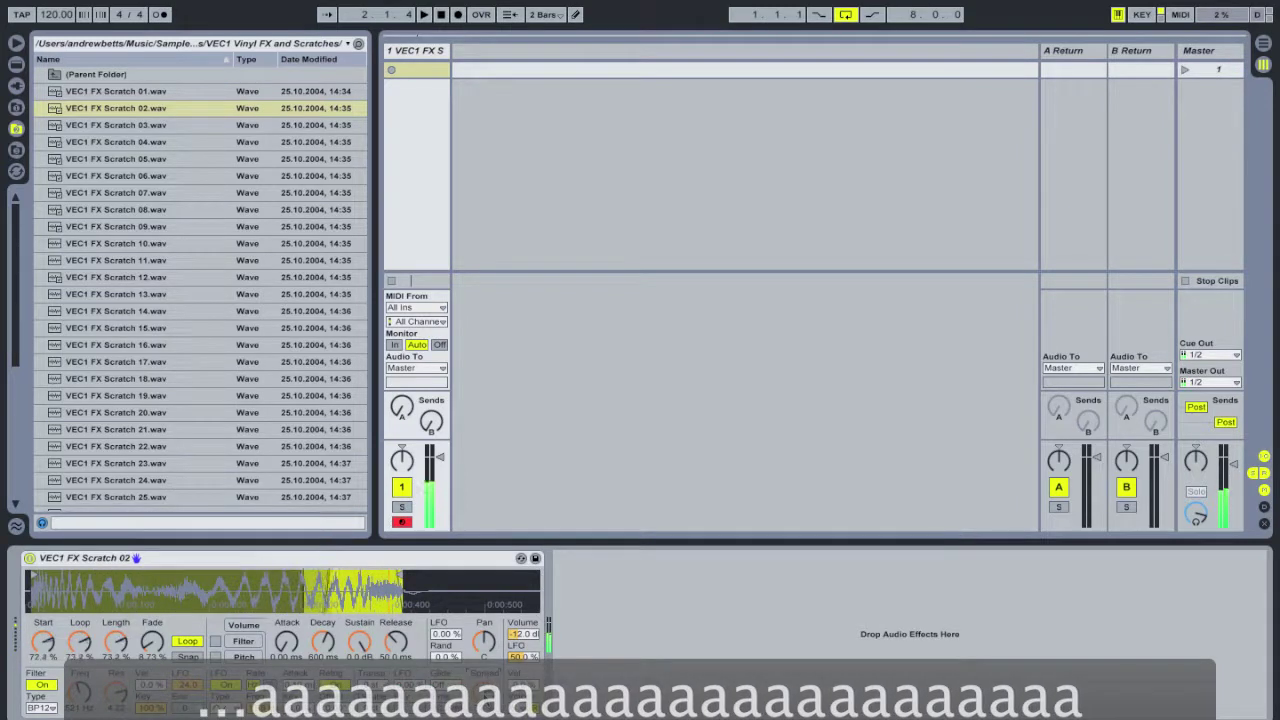
key("a")
key("a")
key("a")
key("a")
key("a")
key("a")
key("a")
key("a")
key("a")
key("a")
key("a")
key("a")
key("a")
key("a")
key("a")
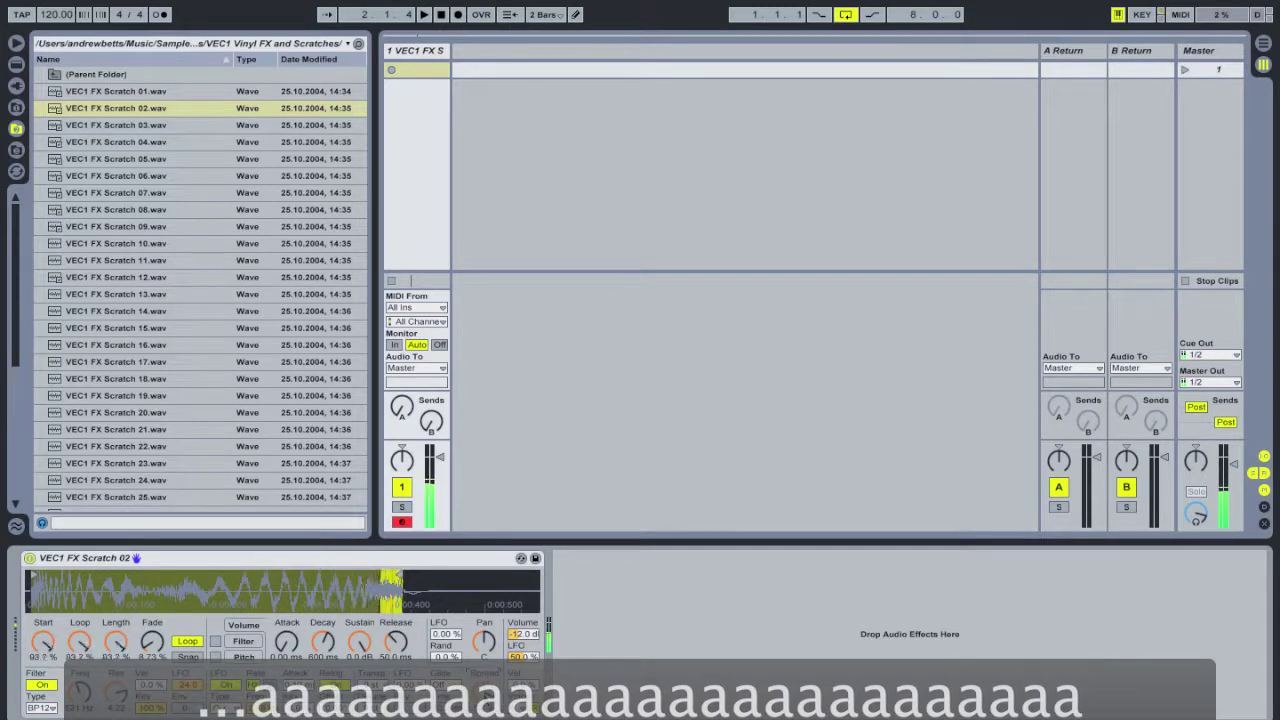
key("a")
key("a")
key("a")
key("a")
key("a")
key("a")
key("a")
key("a")
key("a")
key("a")
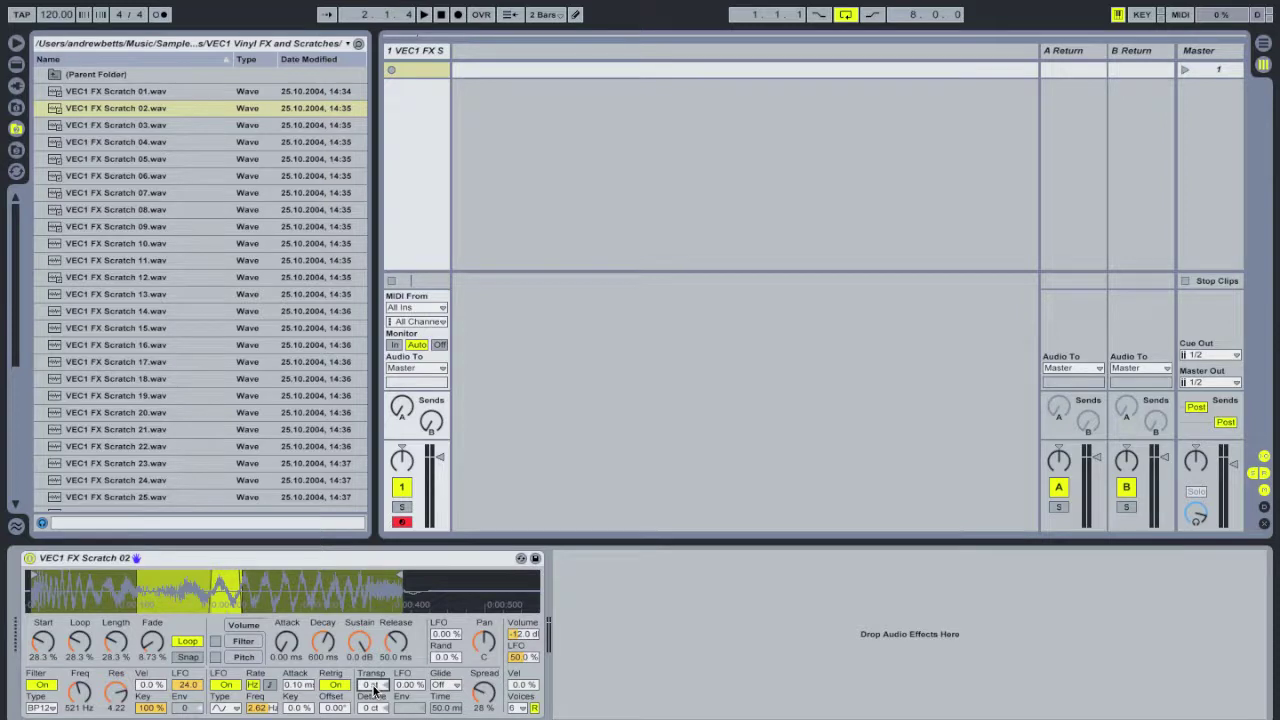
key("super+m")
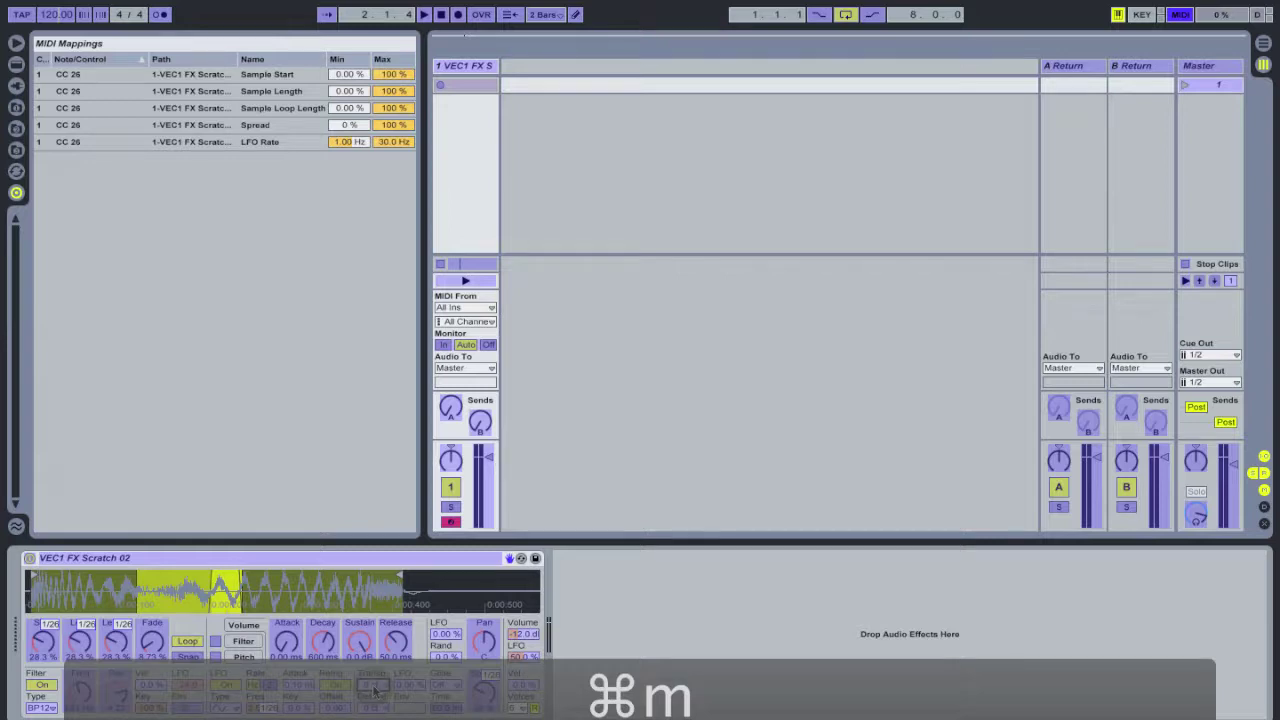
- Map Transpose to CC 26 with Min 0 st and Max +48 st, then exit MIDI Map mode
left_click(374, 686)
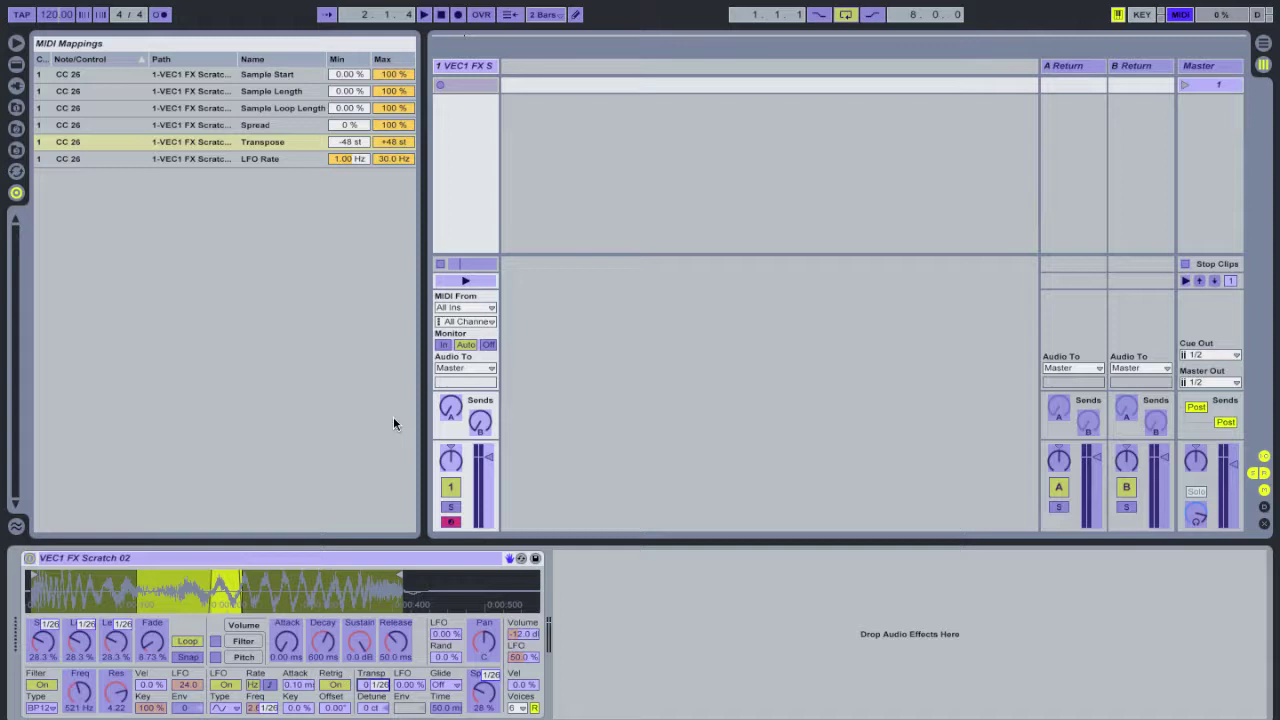
left_click(350, 144)
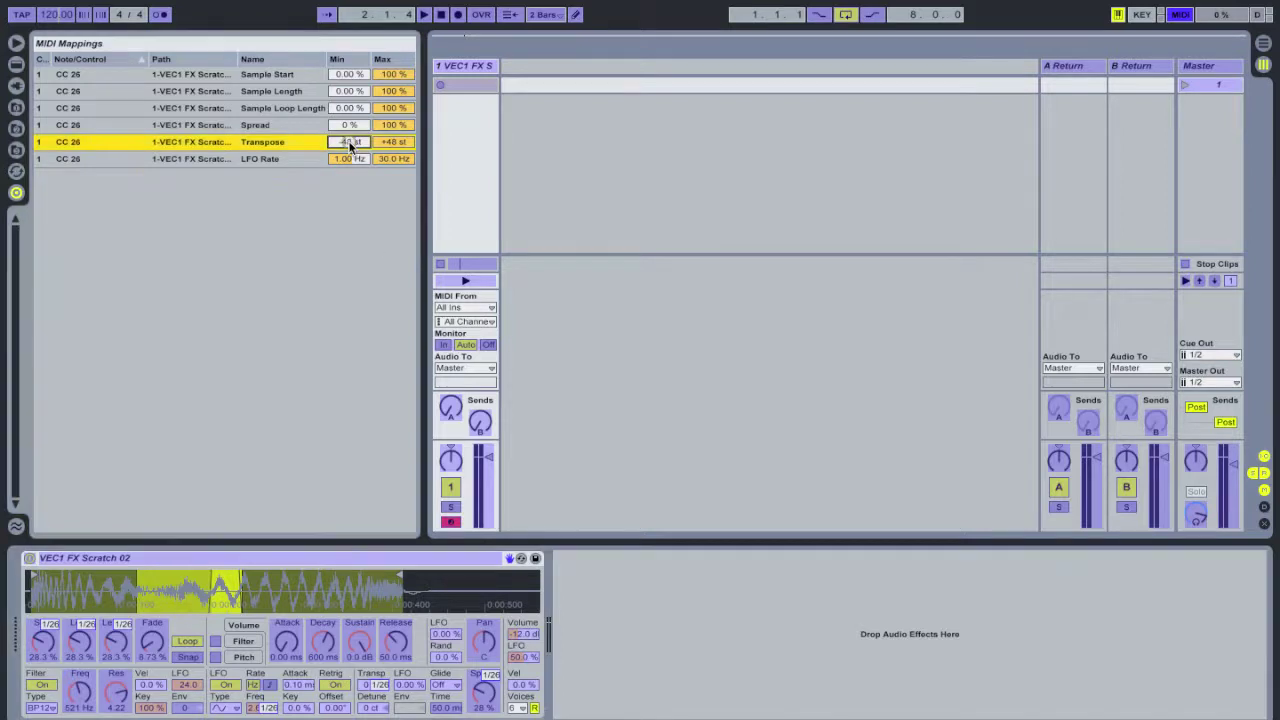
type("0")
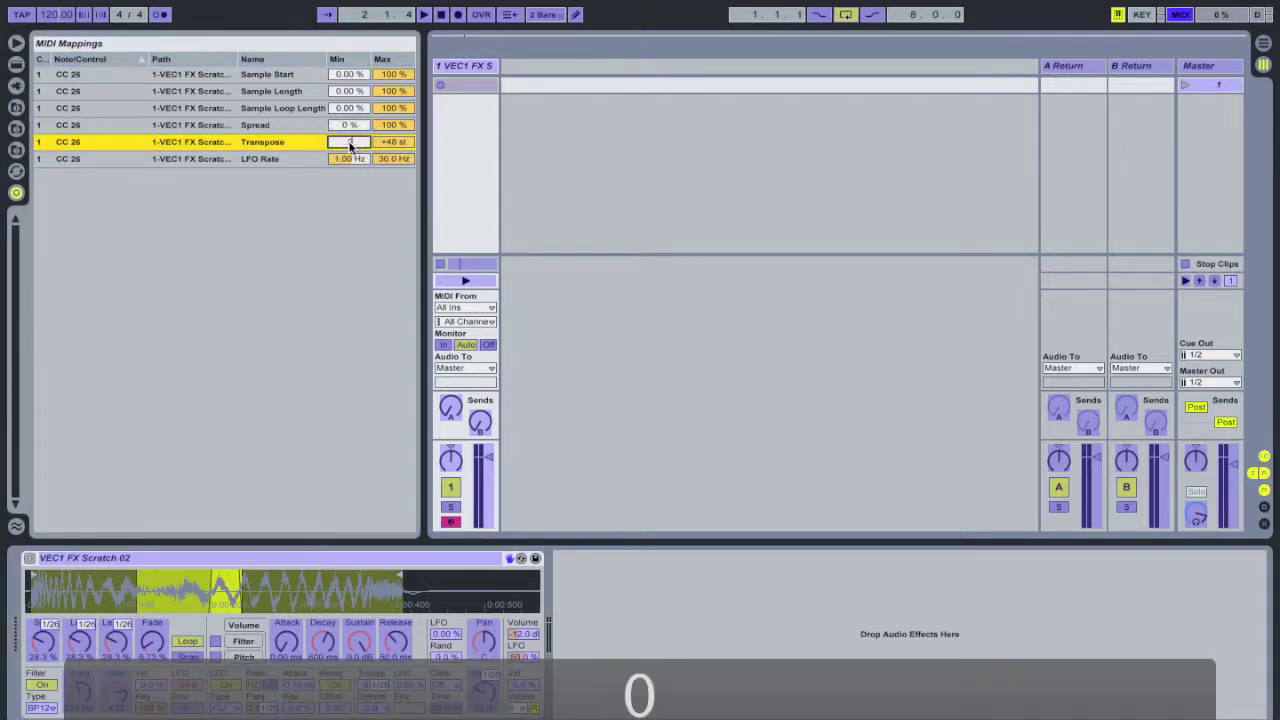
left_click(322, 223)
key("super+m")
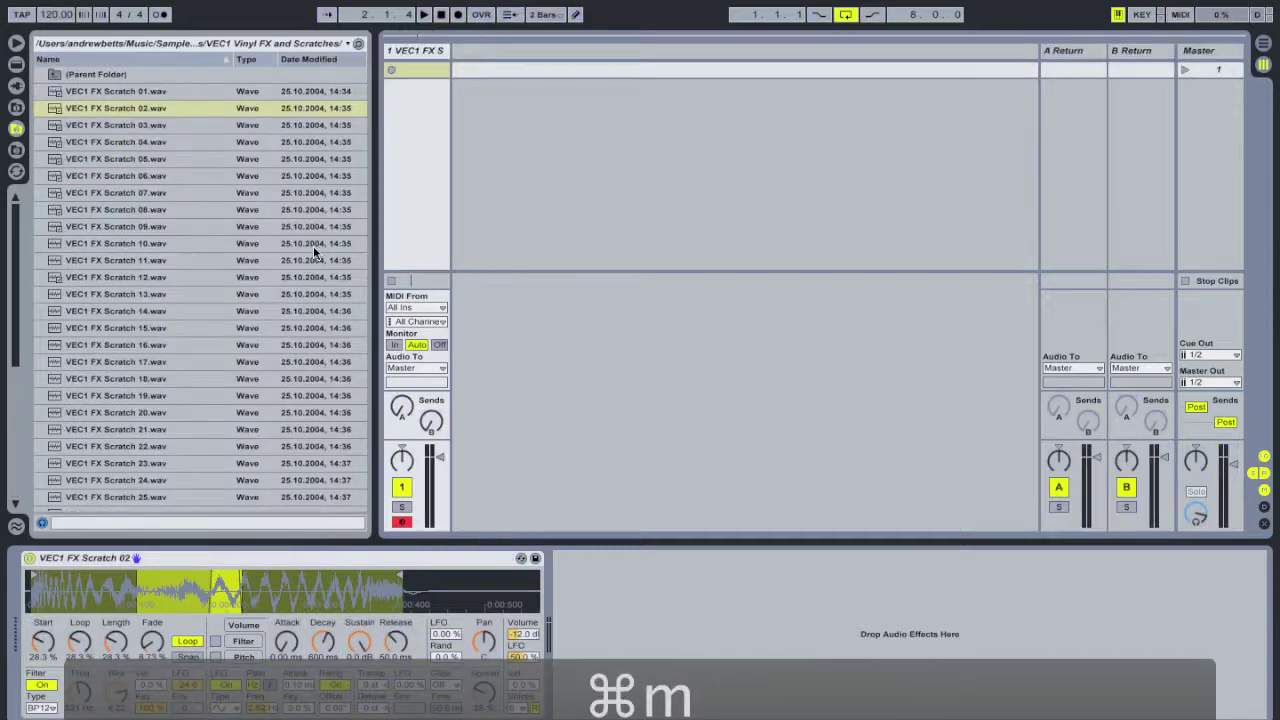
- Sweep CC 26 across all mapped parameters, ending at Start, Loop and Length 44.9 % and Transpose +22 st
key("a")
key("a")
key("a")
key("a")
key("a")
key("a")
key("a")
key("a")
key("a")
key("a")
key("a")
key("a")
key("a")
key("a")
key("a")
key("a")
key("a")
key("a")
key("a")
key("a")
key("a")
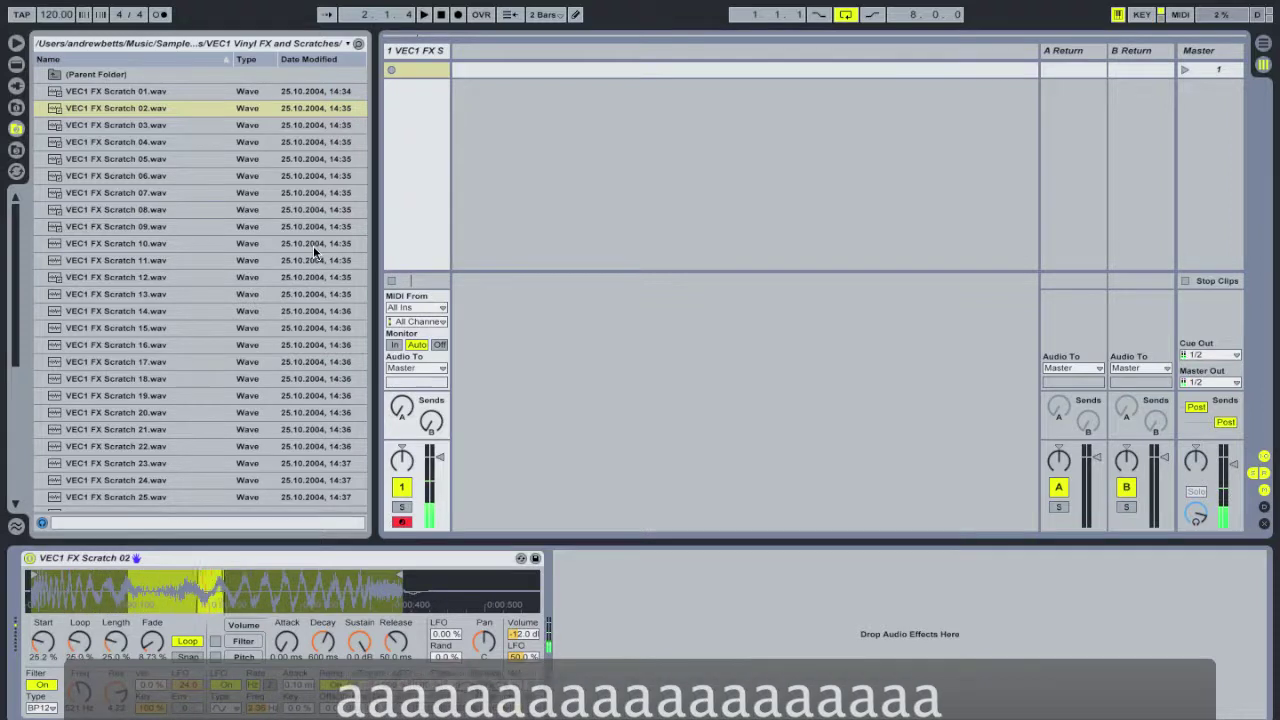
key("a")
key("a")
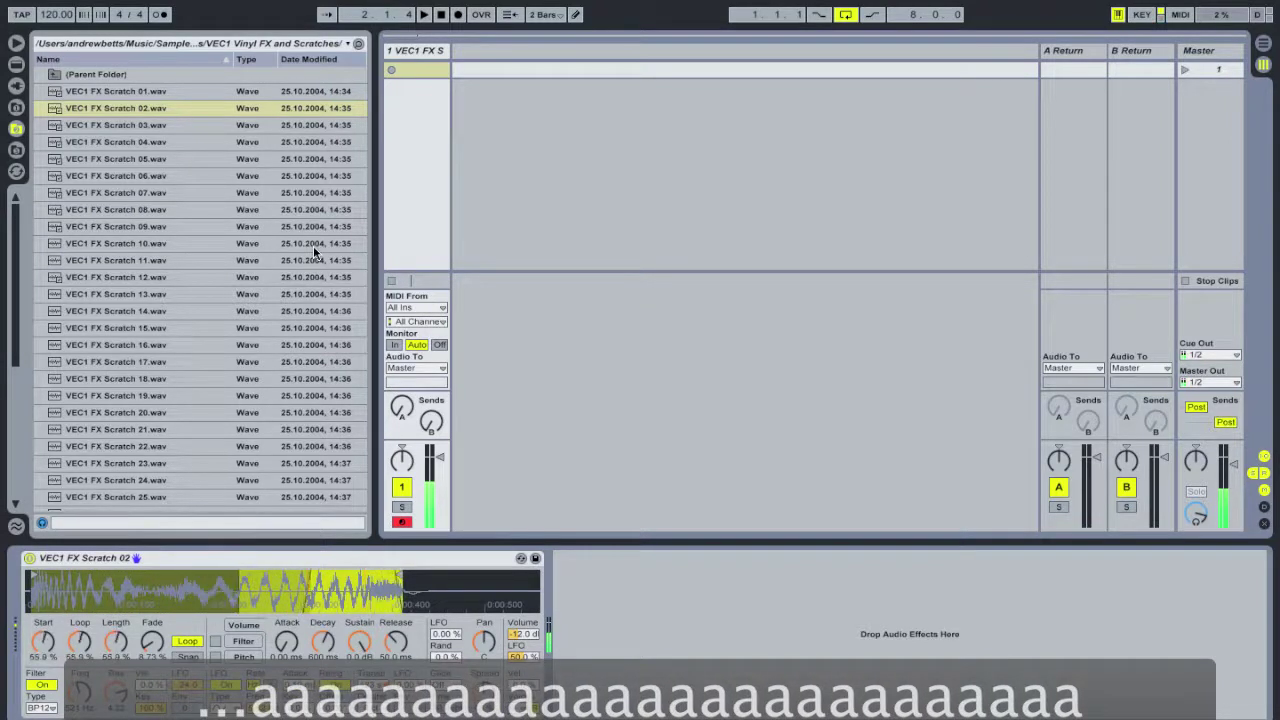
key("a")
key("a")
key("a")
key("a")
key("a")
key("a")
key("a")
key("a")
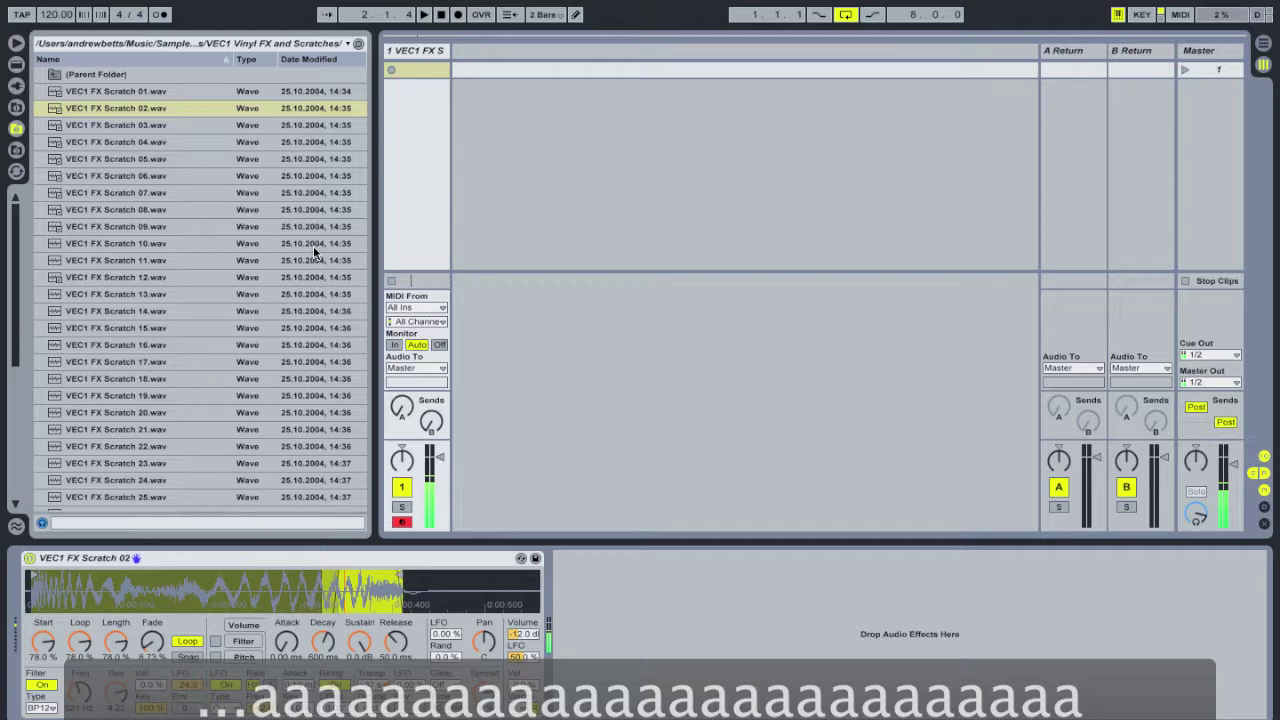
key("a")
key("a")
key("a")
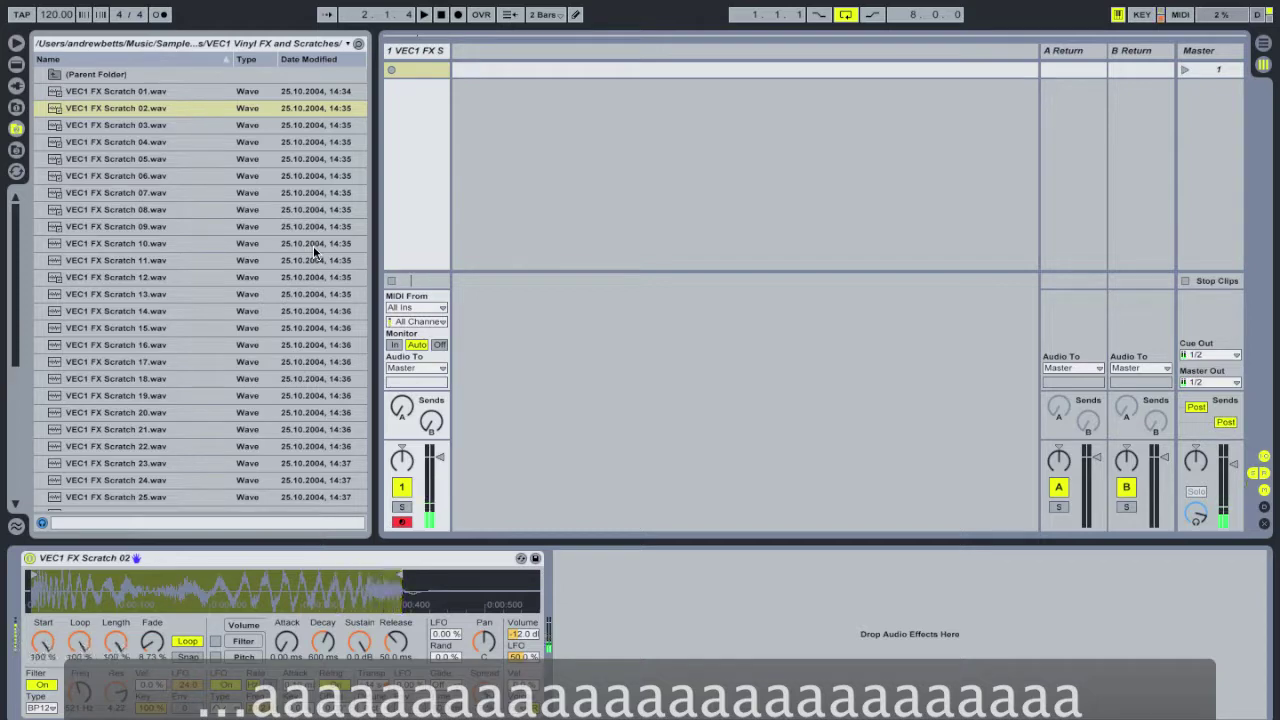
key("a")
key("a")
key("a")
key("a")
key("a")
key("a")
key("a")
key("a")
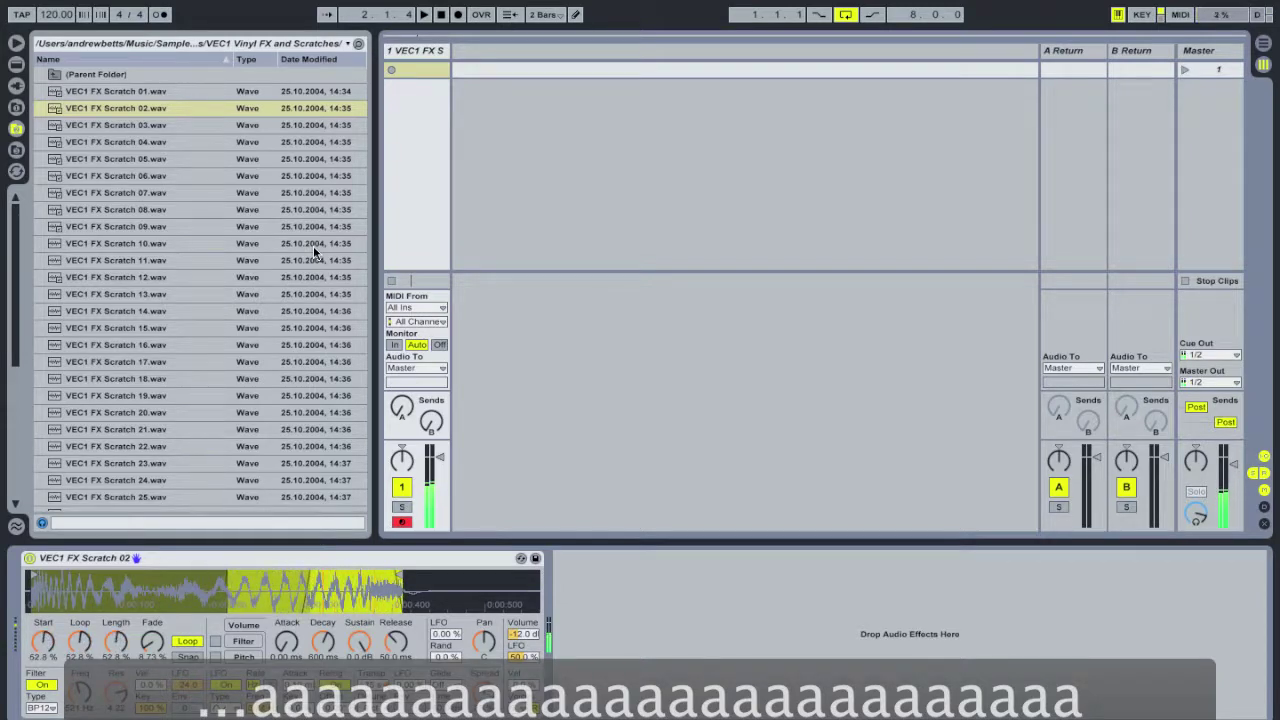
key("a")
key("a")
key("a")
key("a")
key("a")
key("a")
key("a")
key("a")
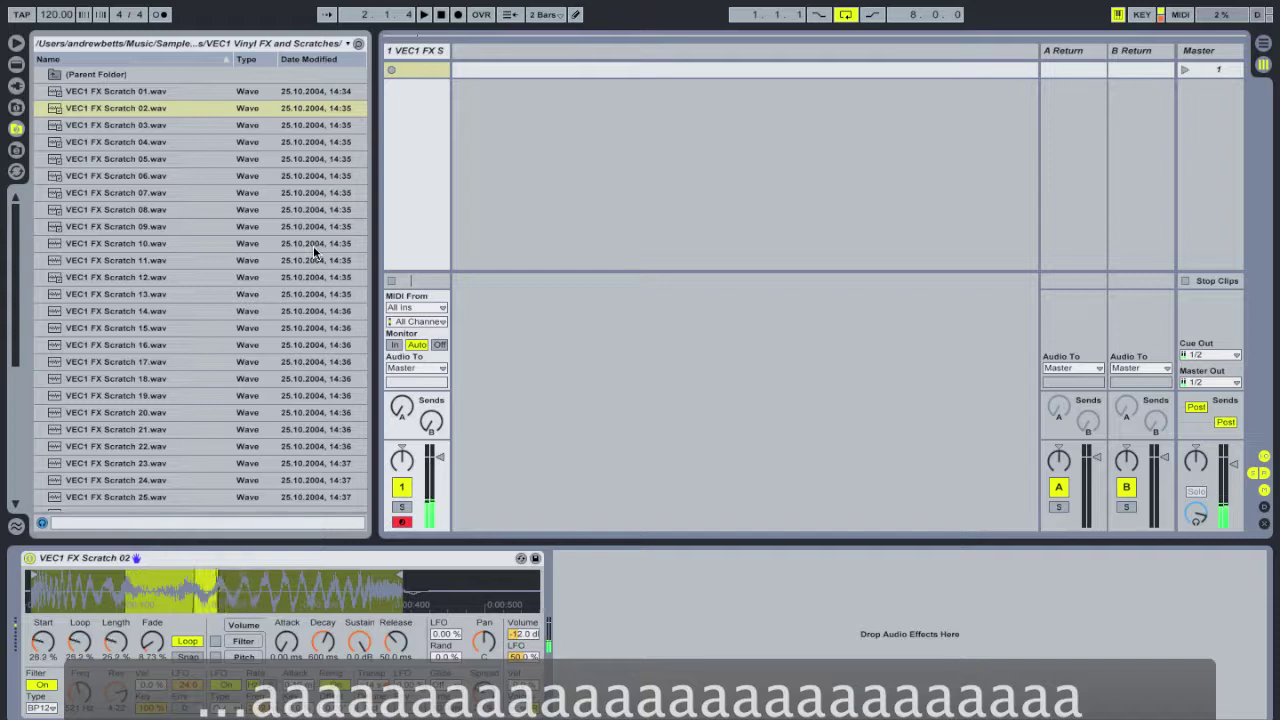
key("a")
key("a")
key("a")
key("a")
key("a")
key("a")
key("a")
key("a")
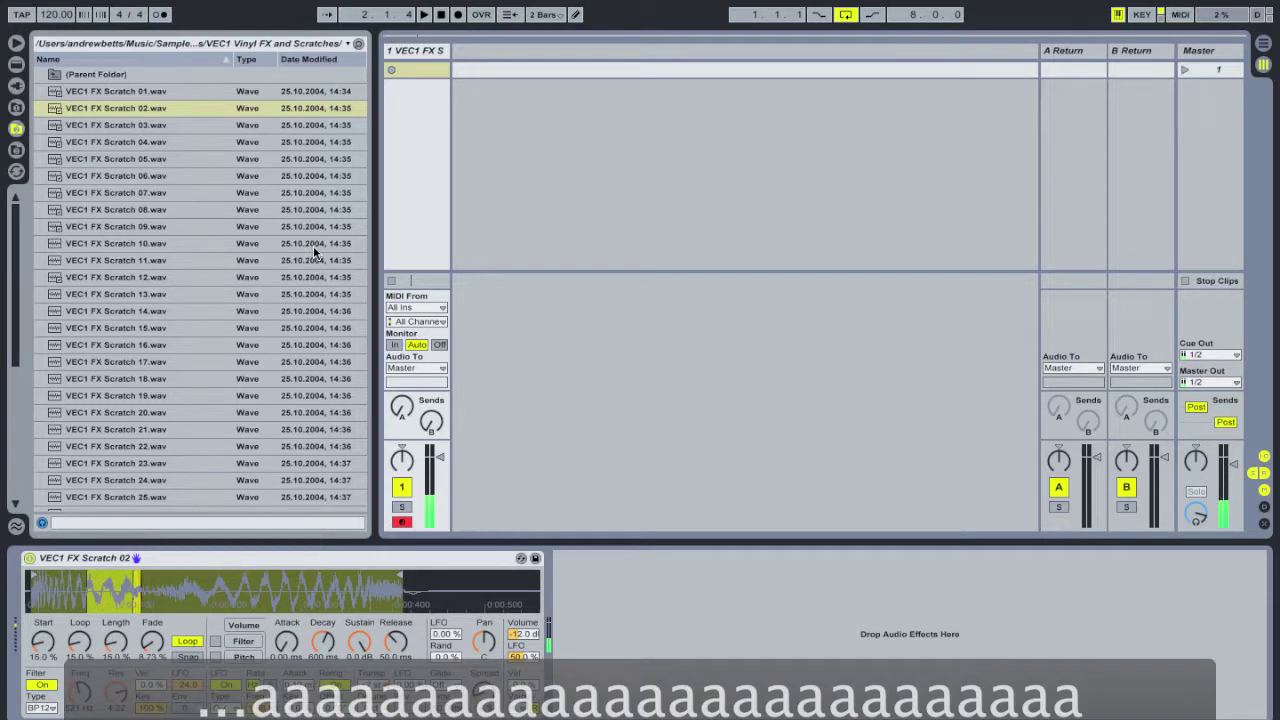
key("a")
key("a")
key("a")
key("a")
key("a")
key("a")
key("a")
key("a")
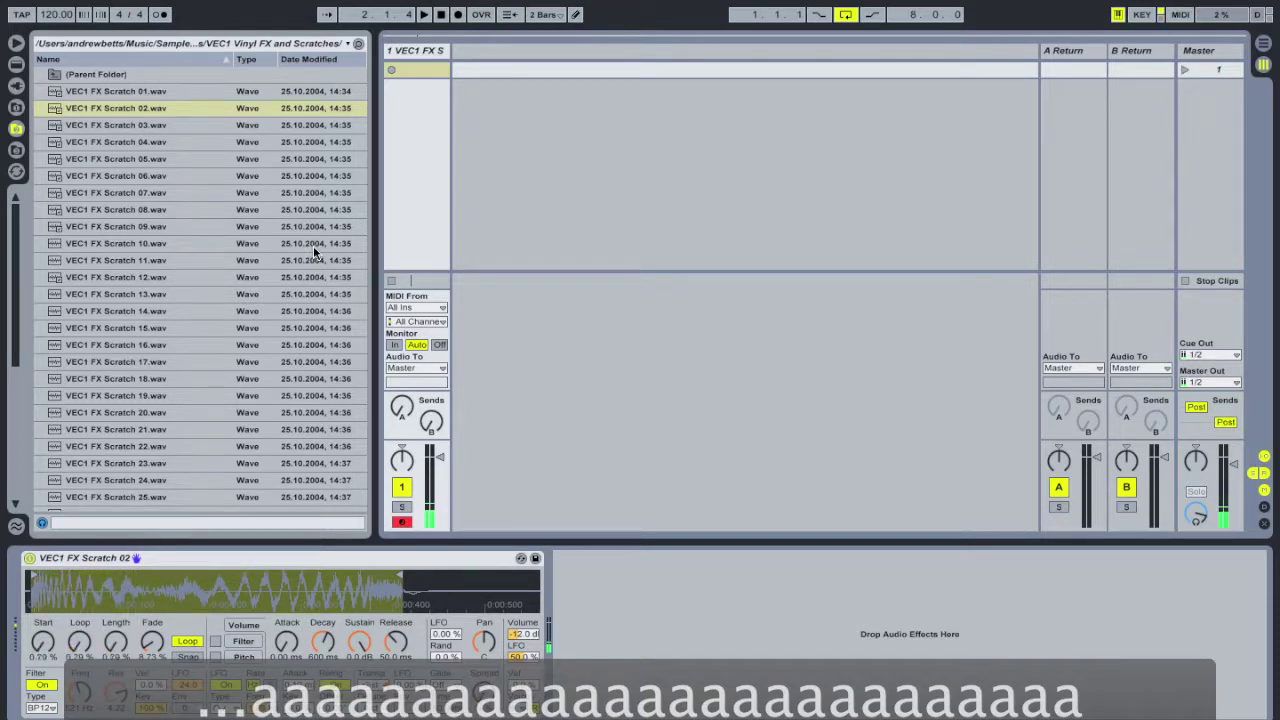
key("a")
key("a")
key("a")
key("a")
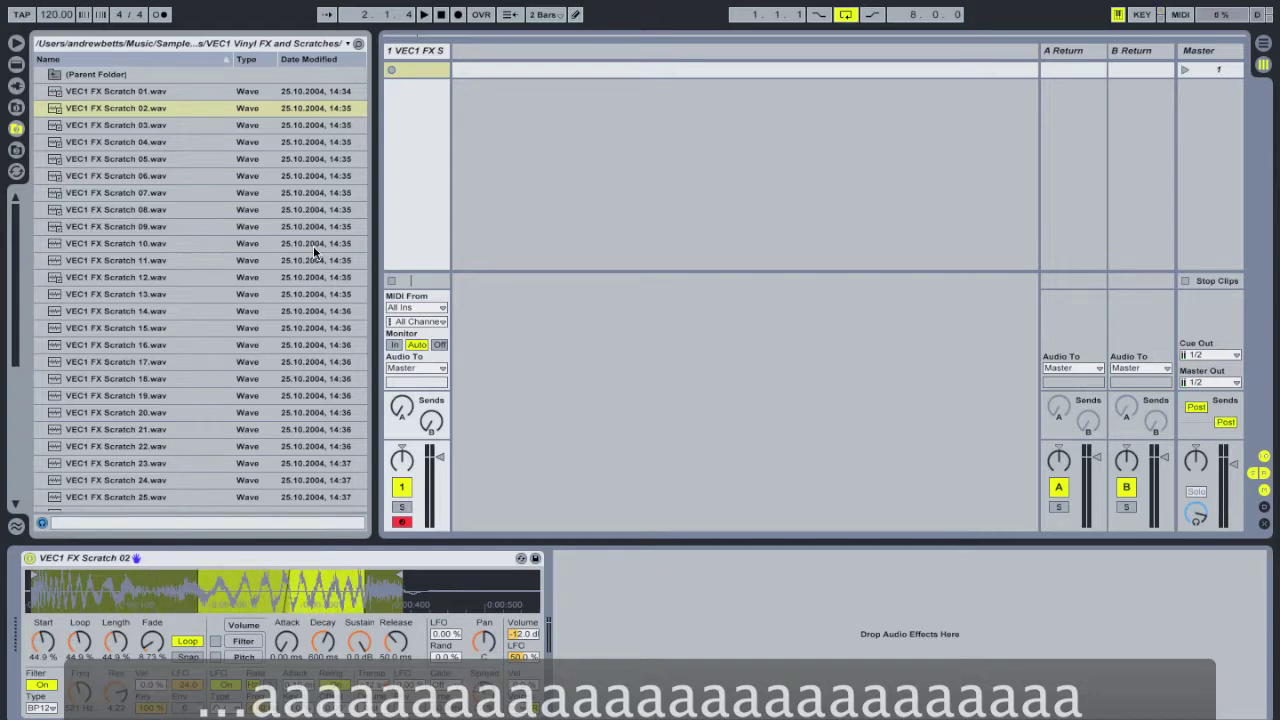